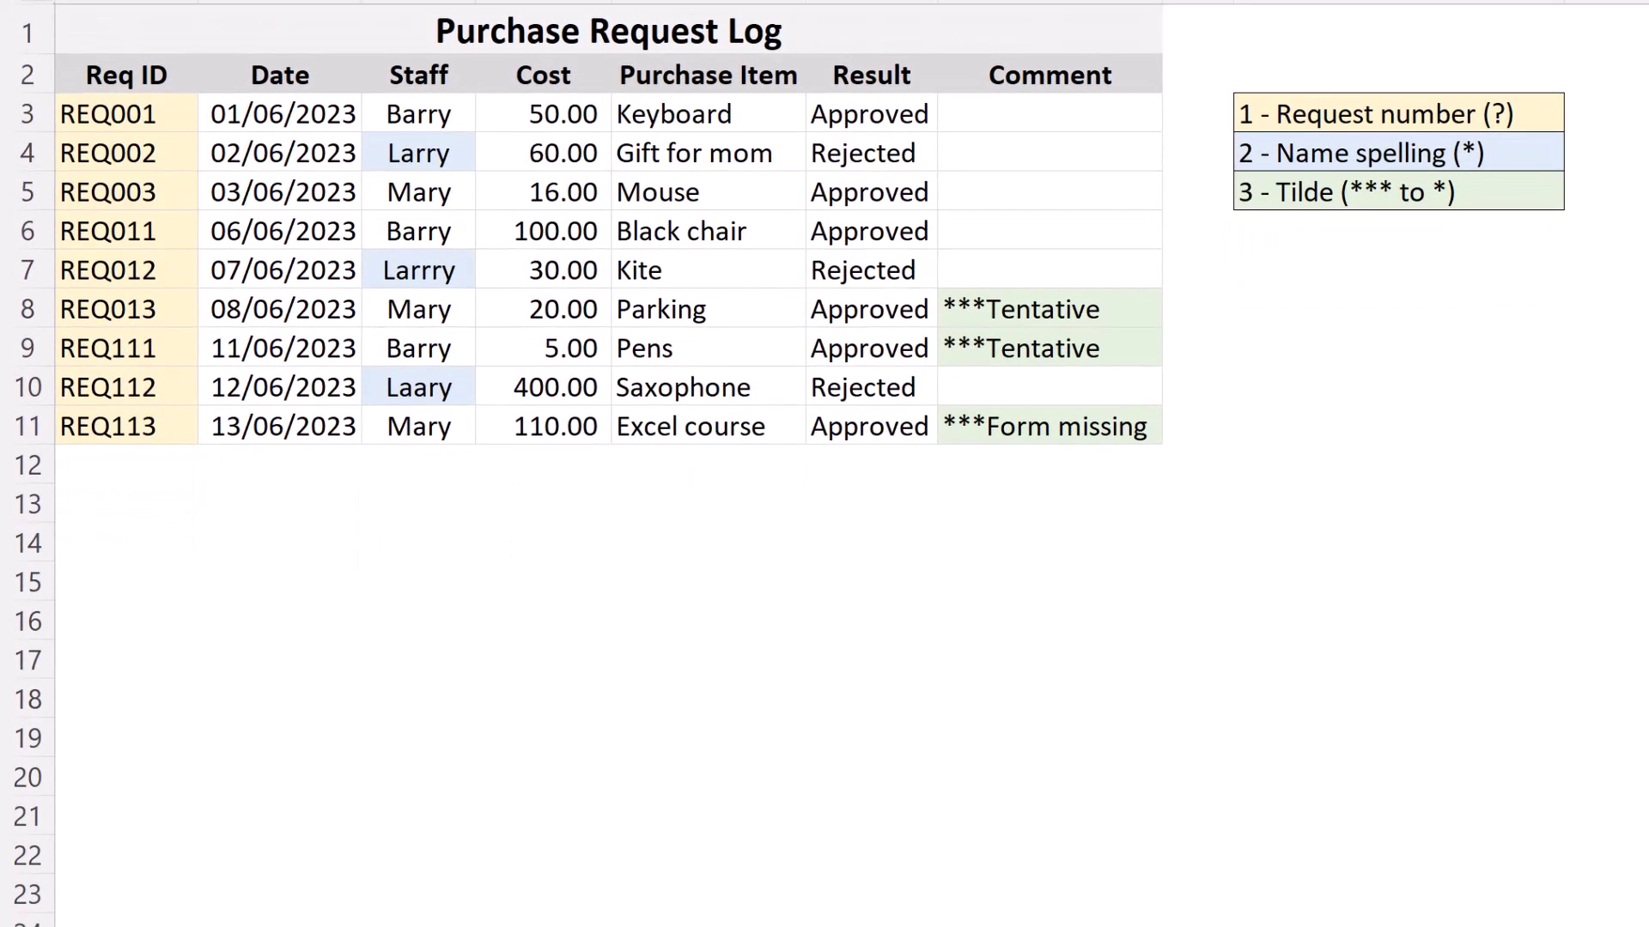
# Step: Select the log title, the purchase request table and the legend entries to review them
pyautogui.click(948, 33)
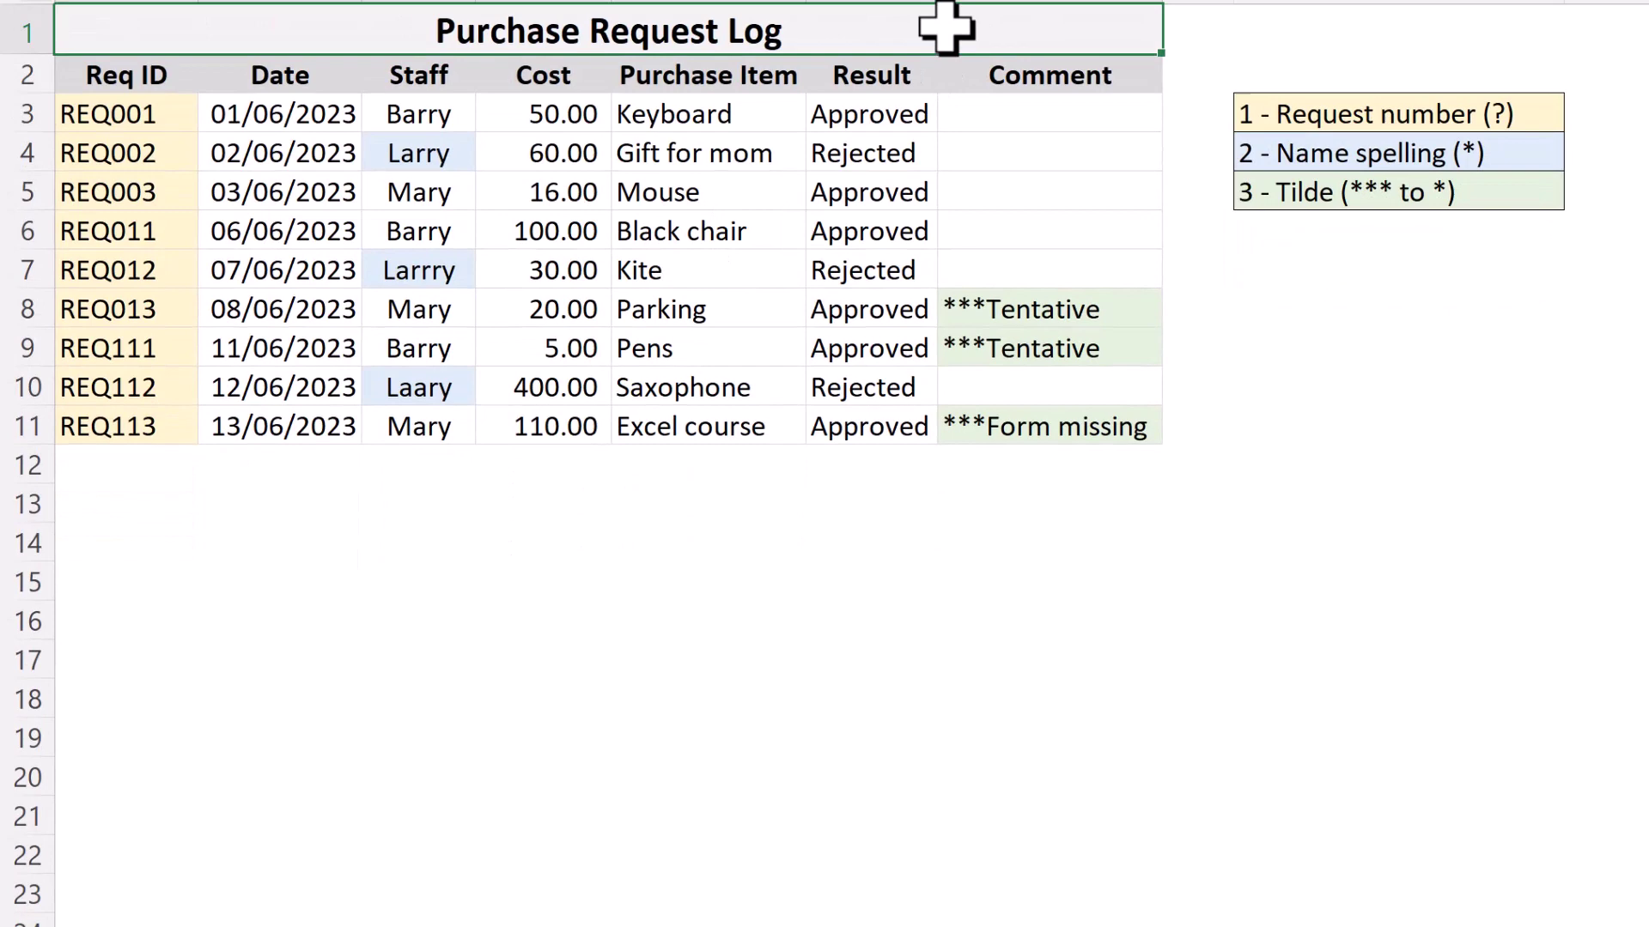
pyautogui.moveTo(957, 193); pyautogui.dragTo(998, 427)
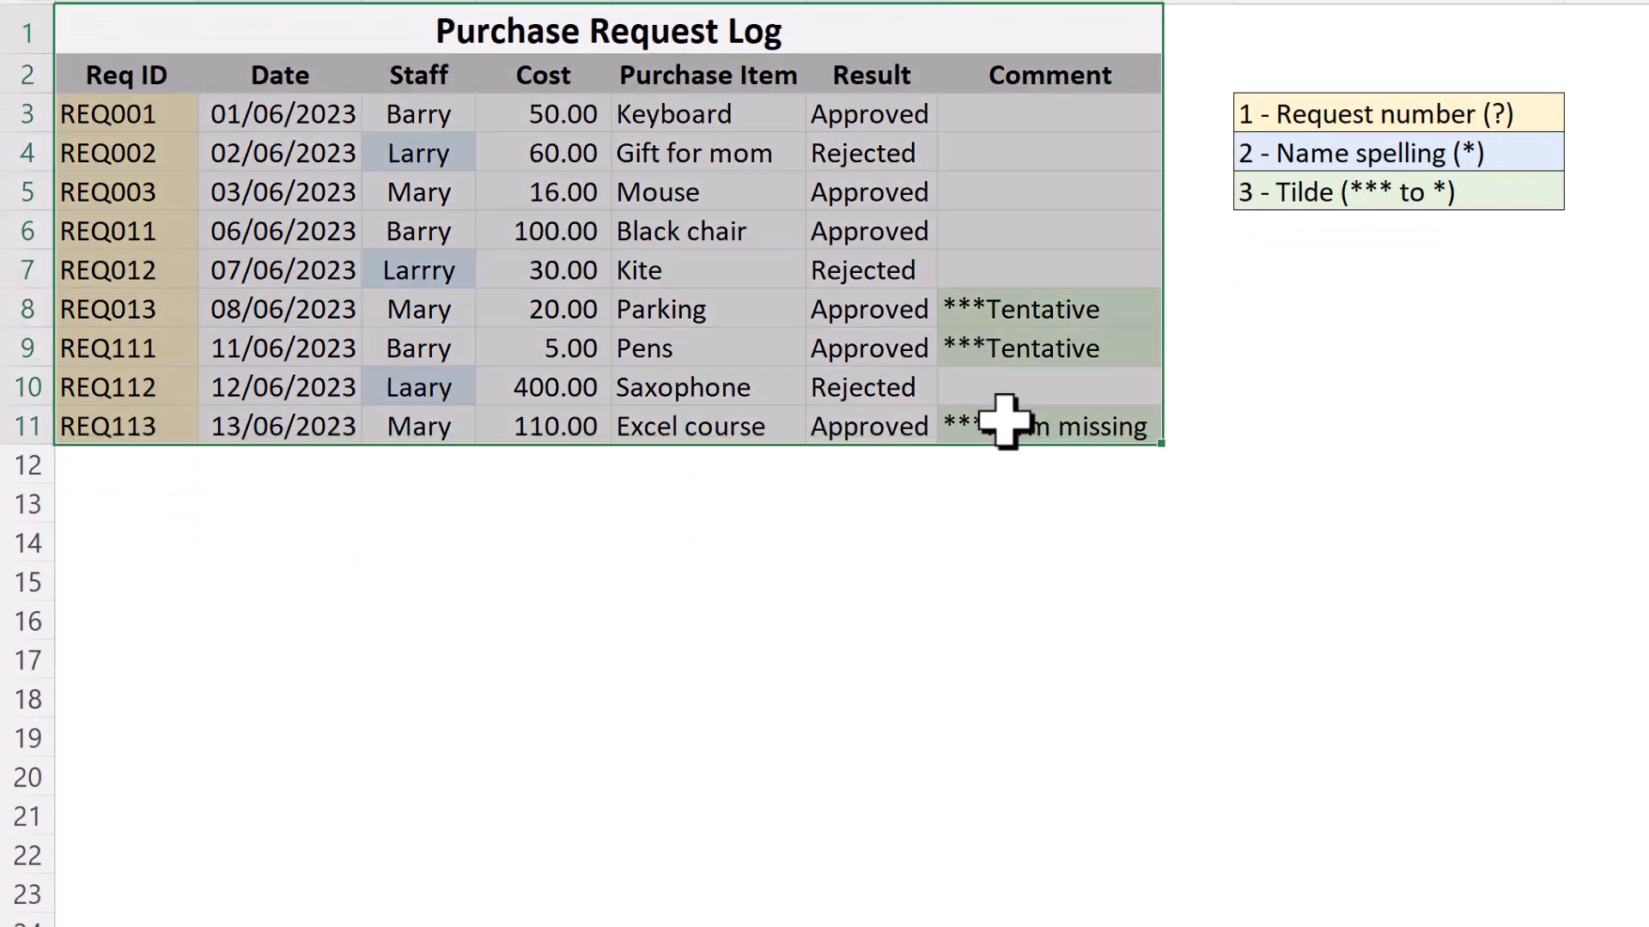
pyautogui.click(1020, 513)
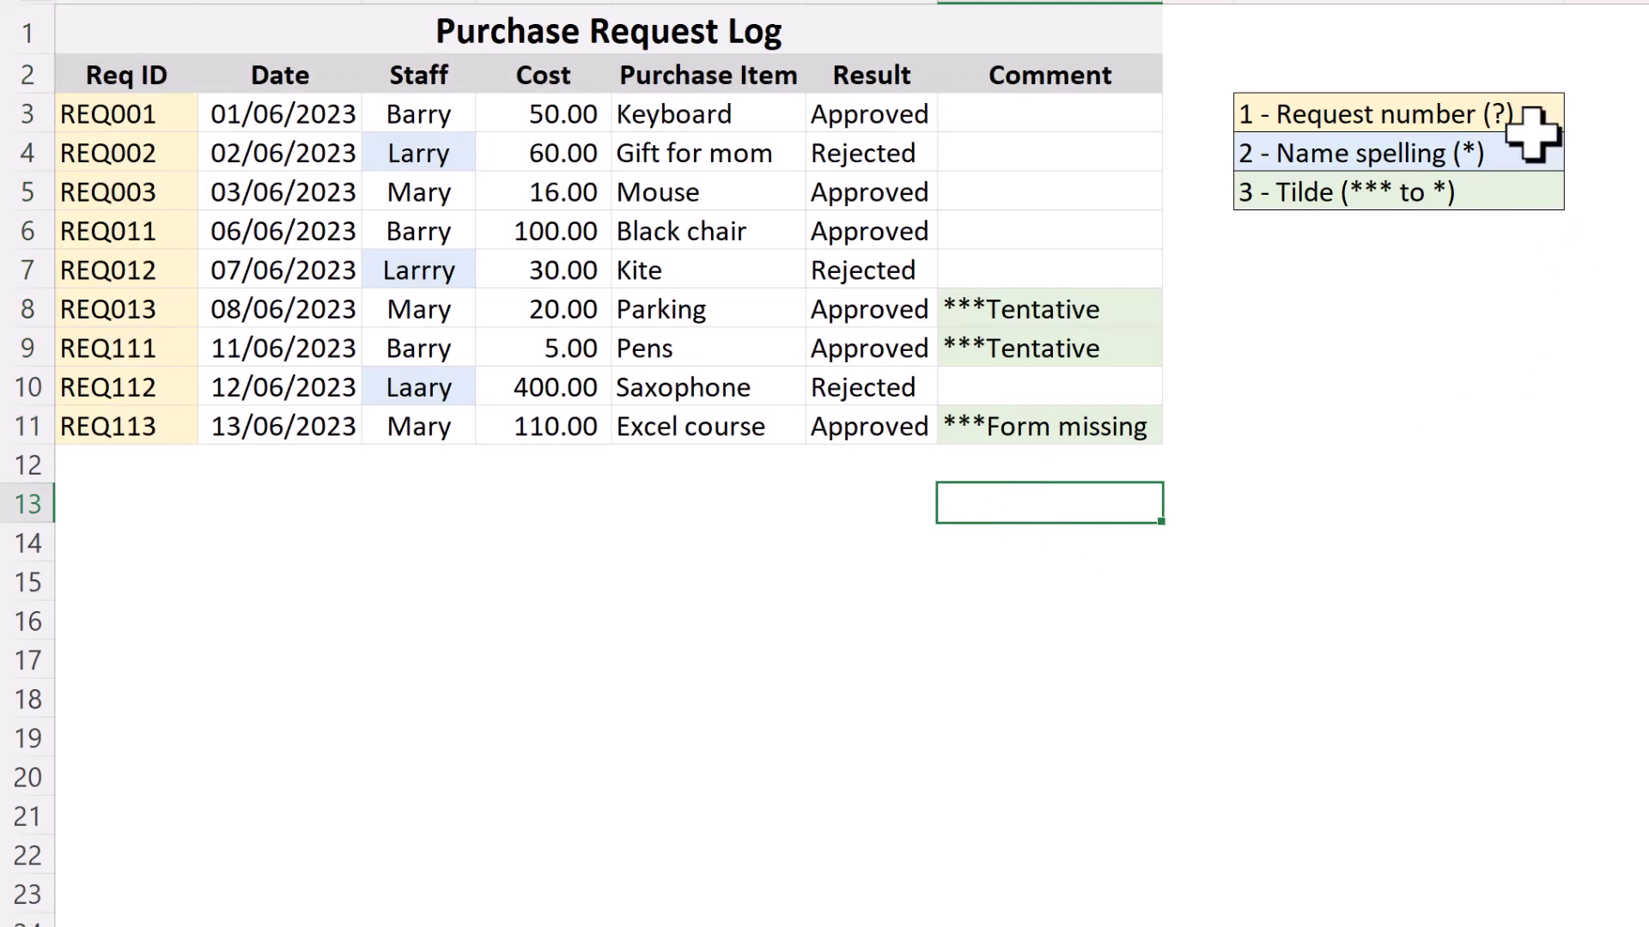
pyautogui.moveTo(1533, 110); pyautogui.dragTo(1543, 182)
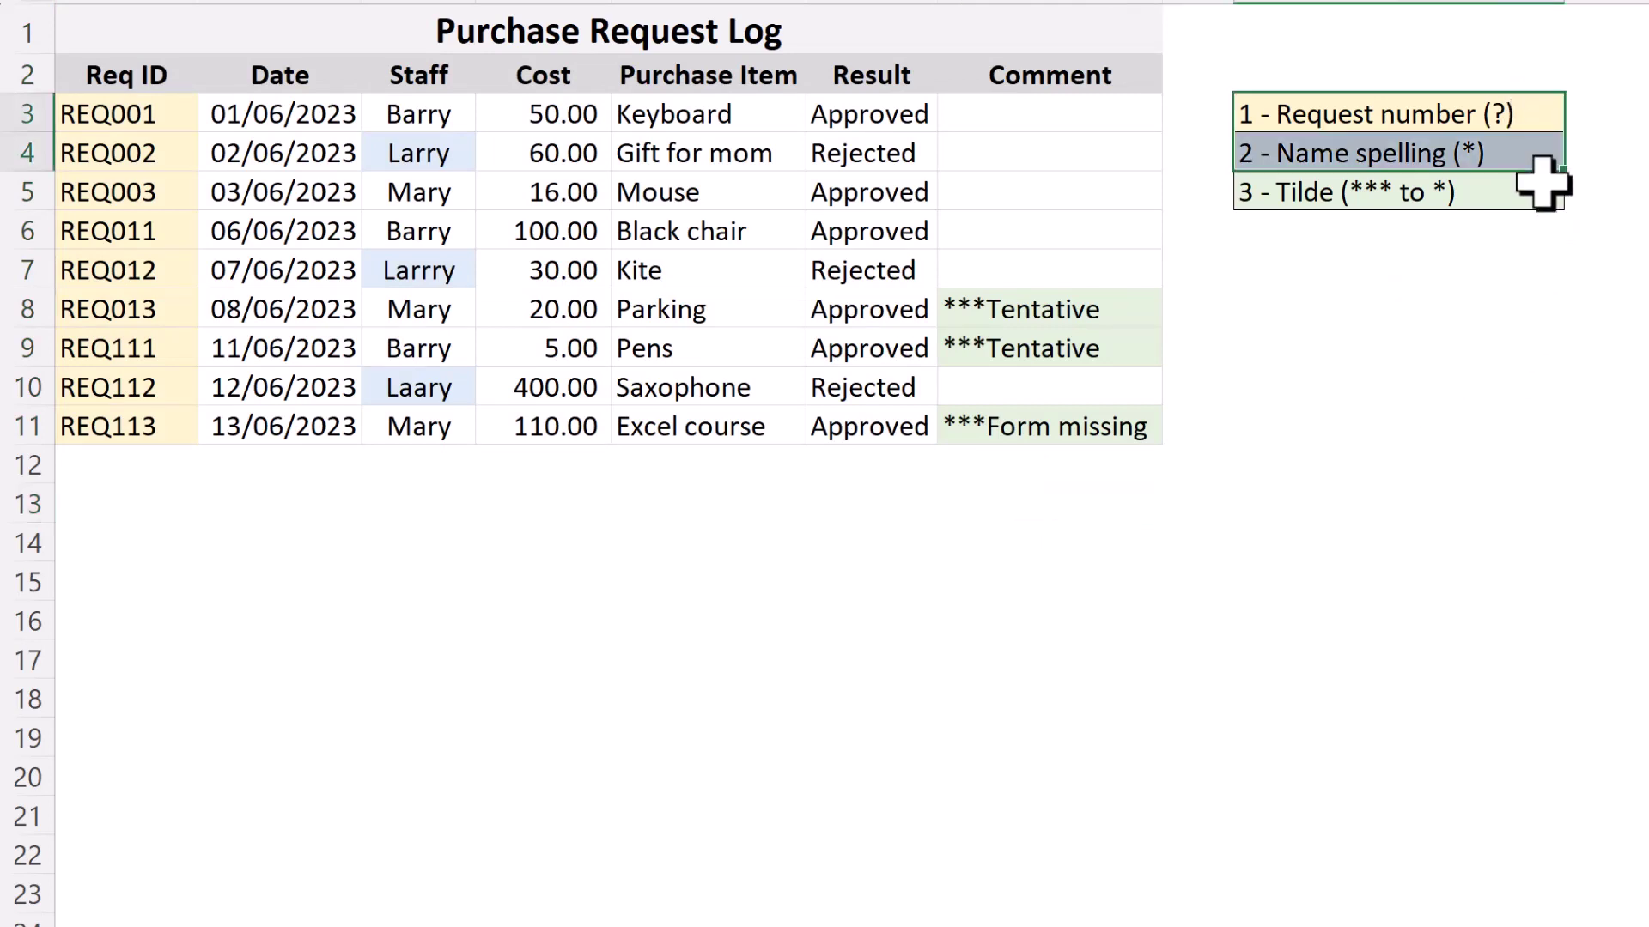
pyautogui.click(1443, 341)
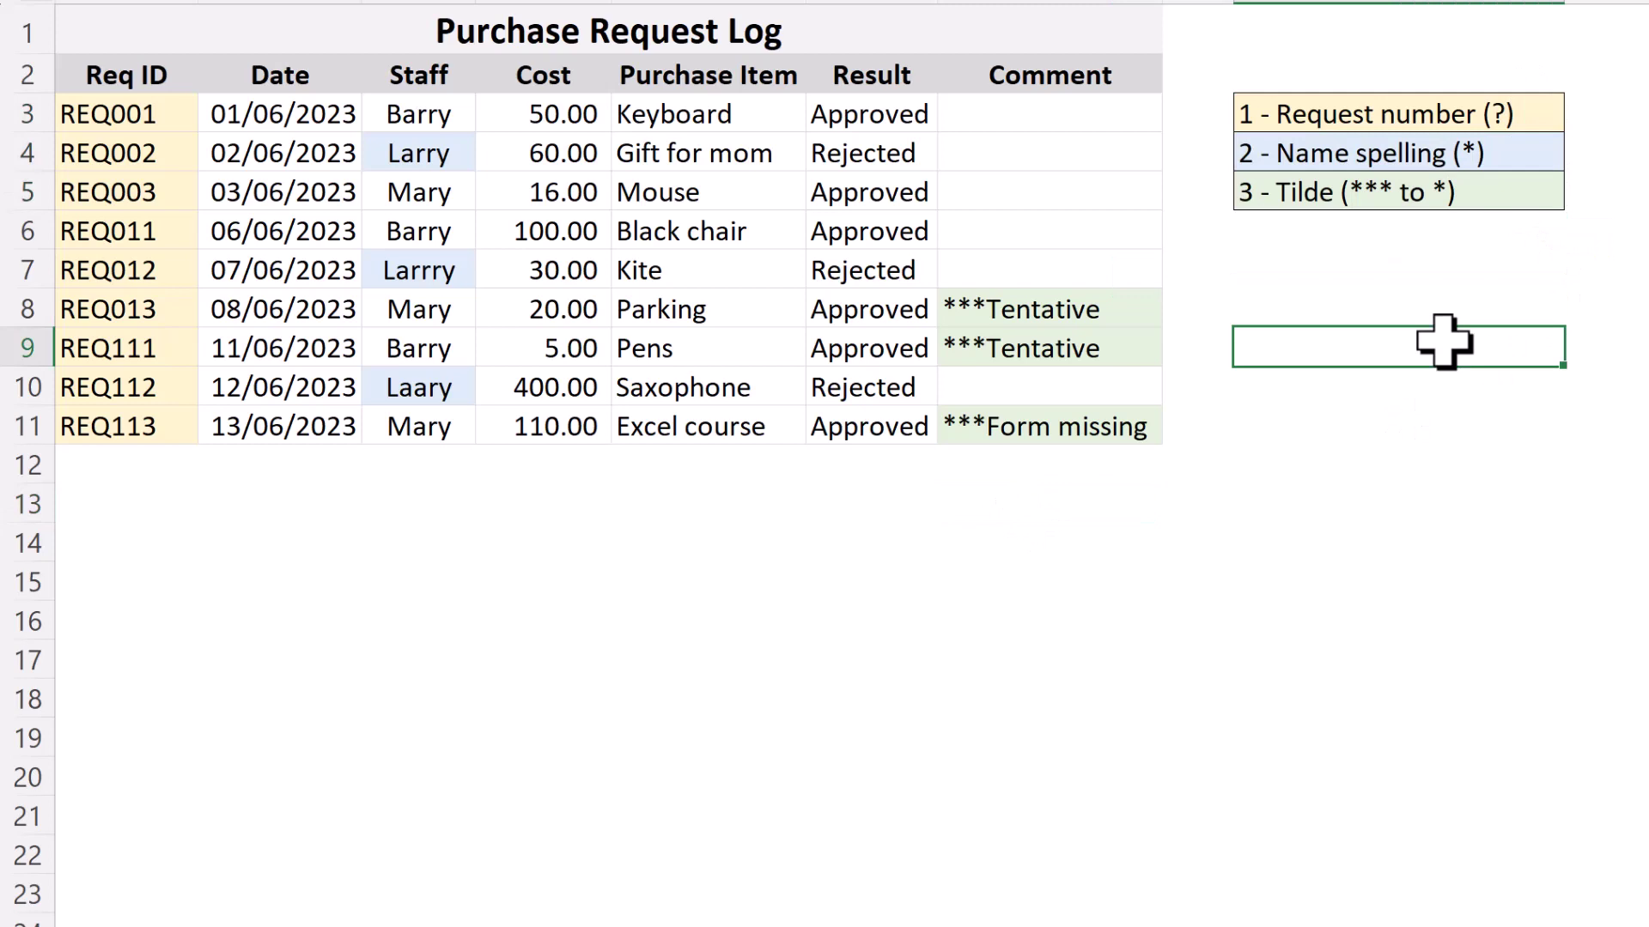
# Step: Open Find and Replace above the sheet and pick out REQ003, REQ013 and REQ113 in column A
pyautogui.hotkey('ctrl', 'f')
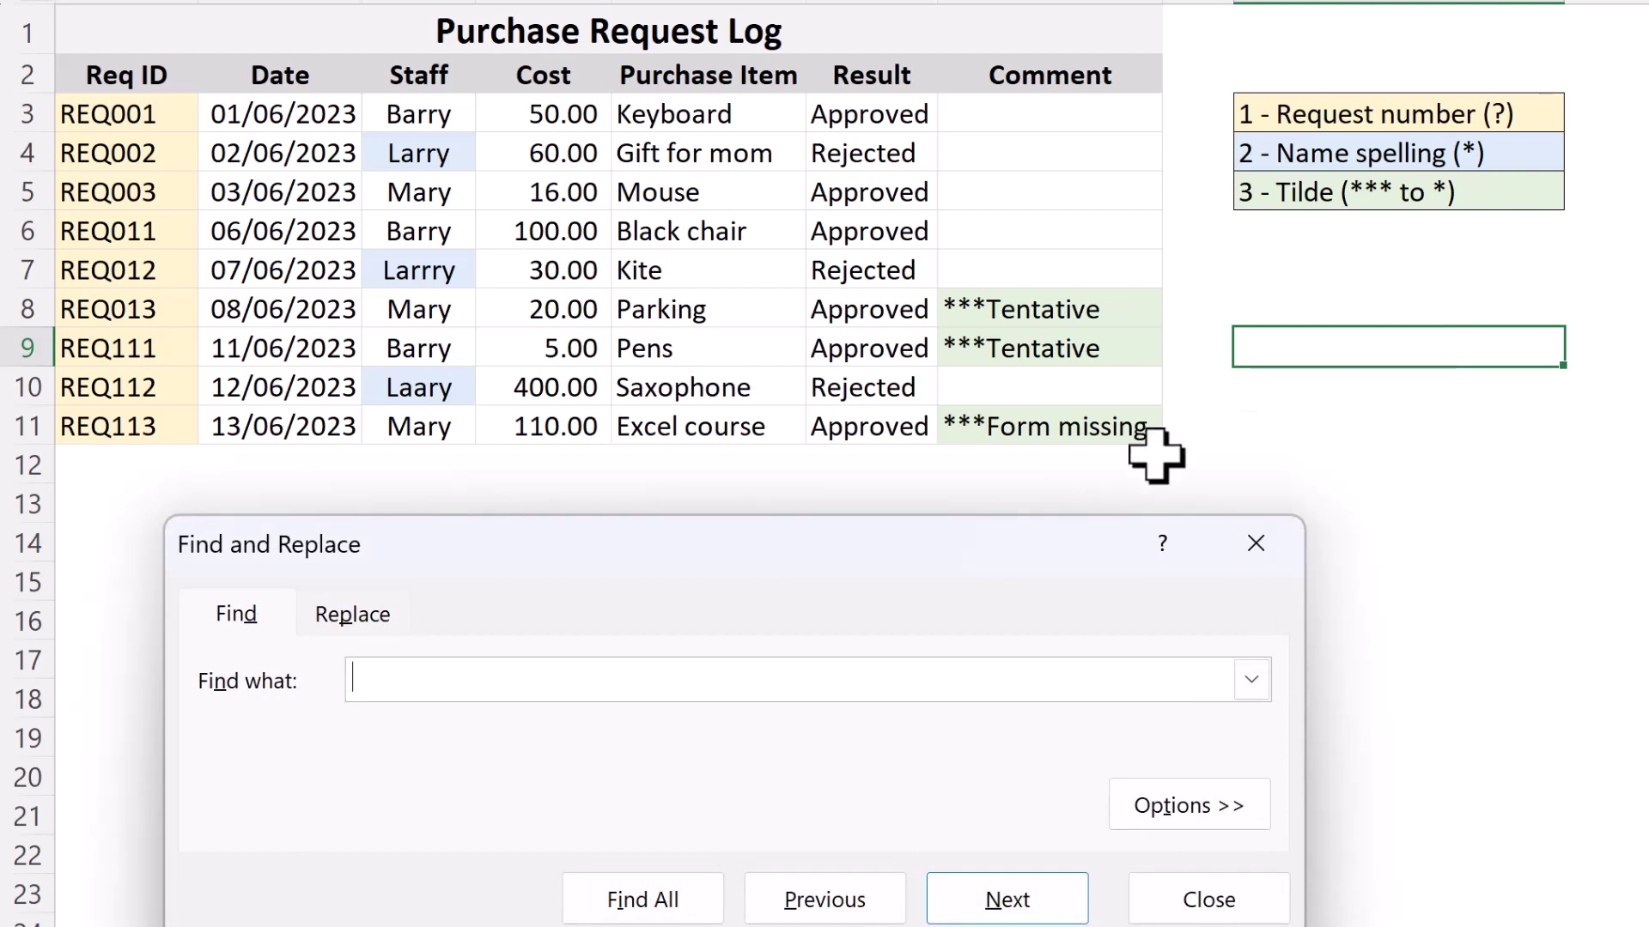
pyautogui.moveTo(999, 529); pyautogui.dragTo(1002, 475)
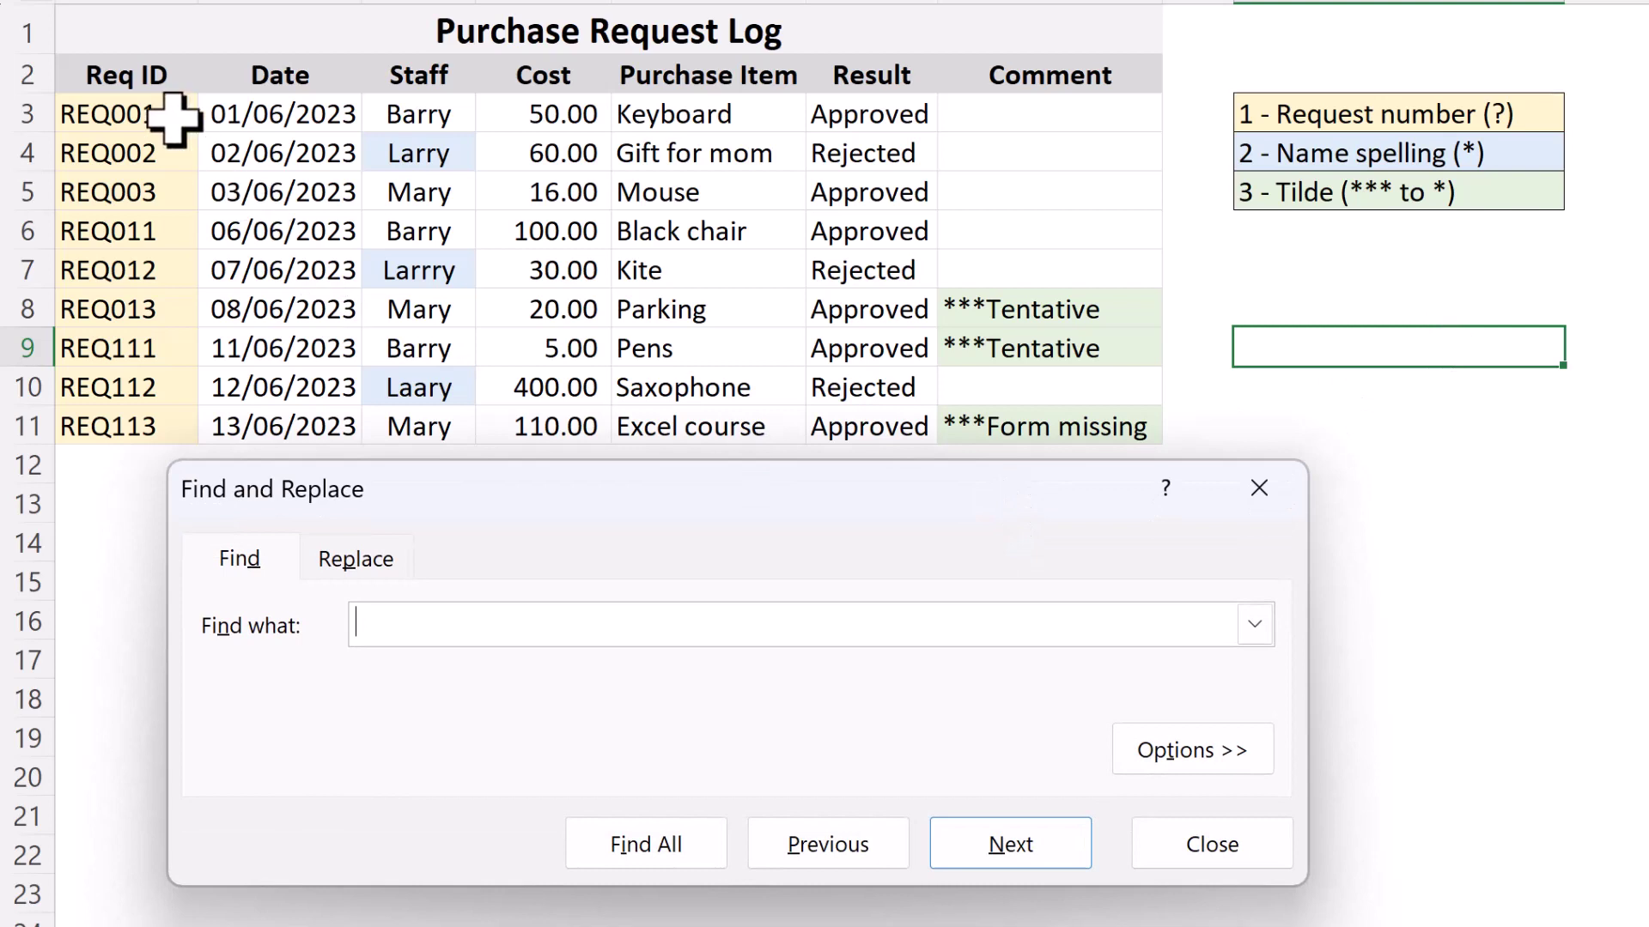
pyautogui.moveTo(172, 116); pyautogui.dragTo(129, 427)
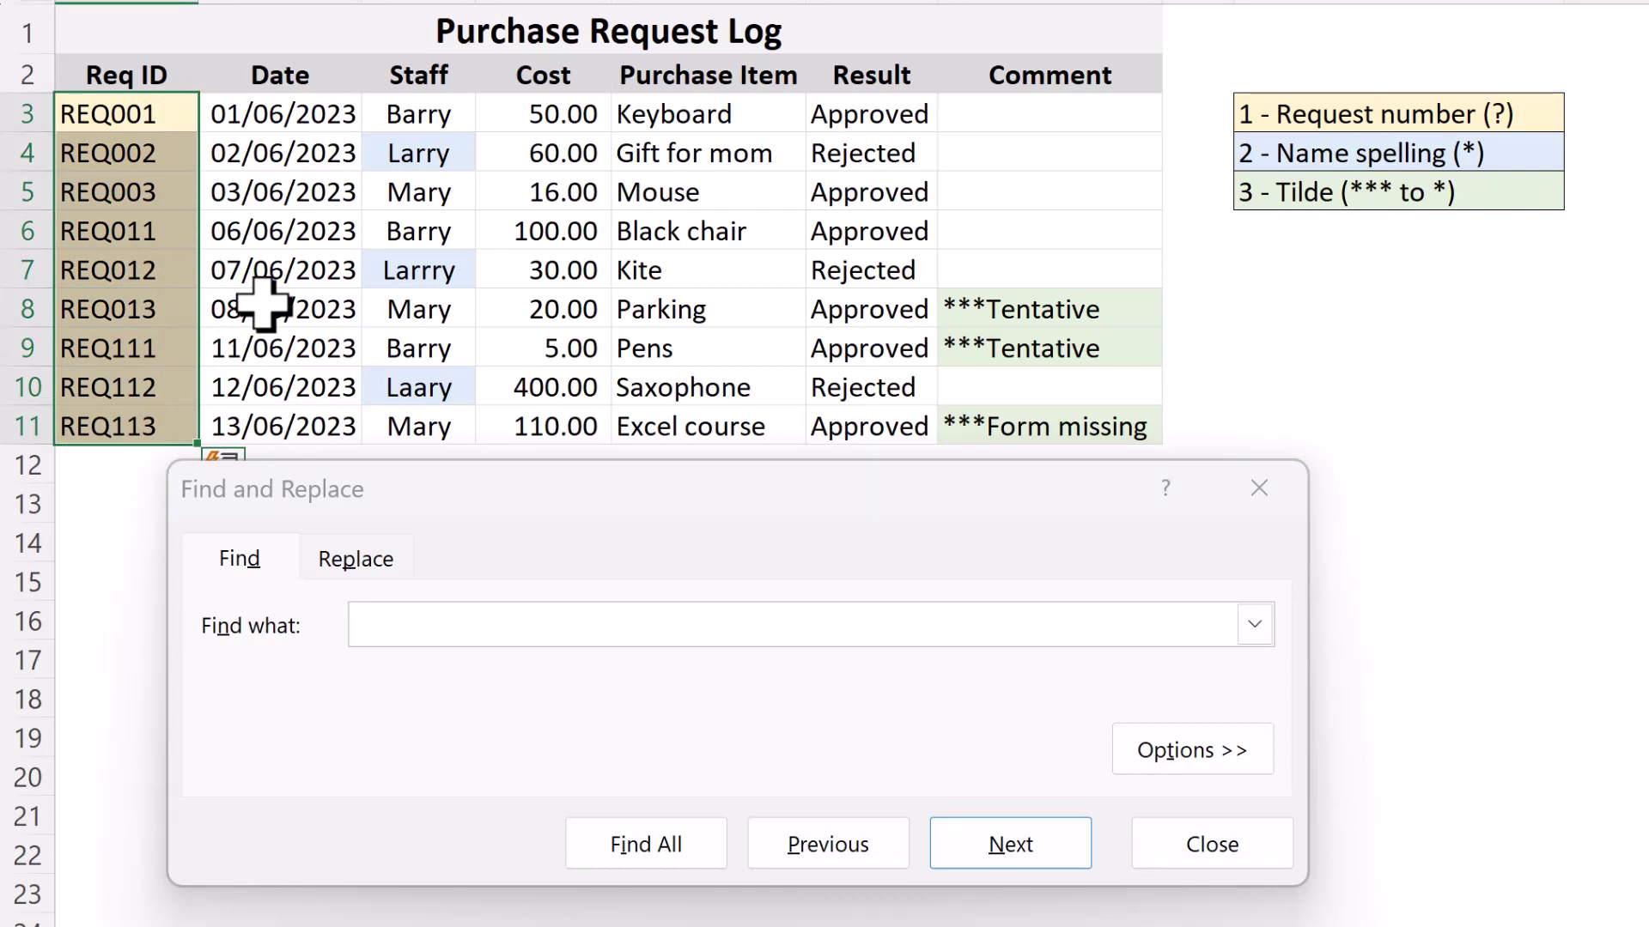
pyautogui.click(183, 200)
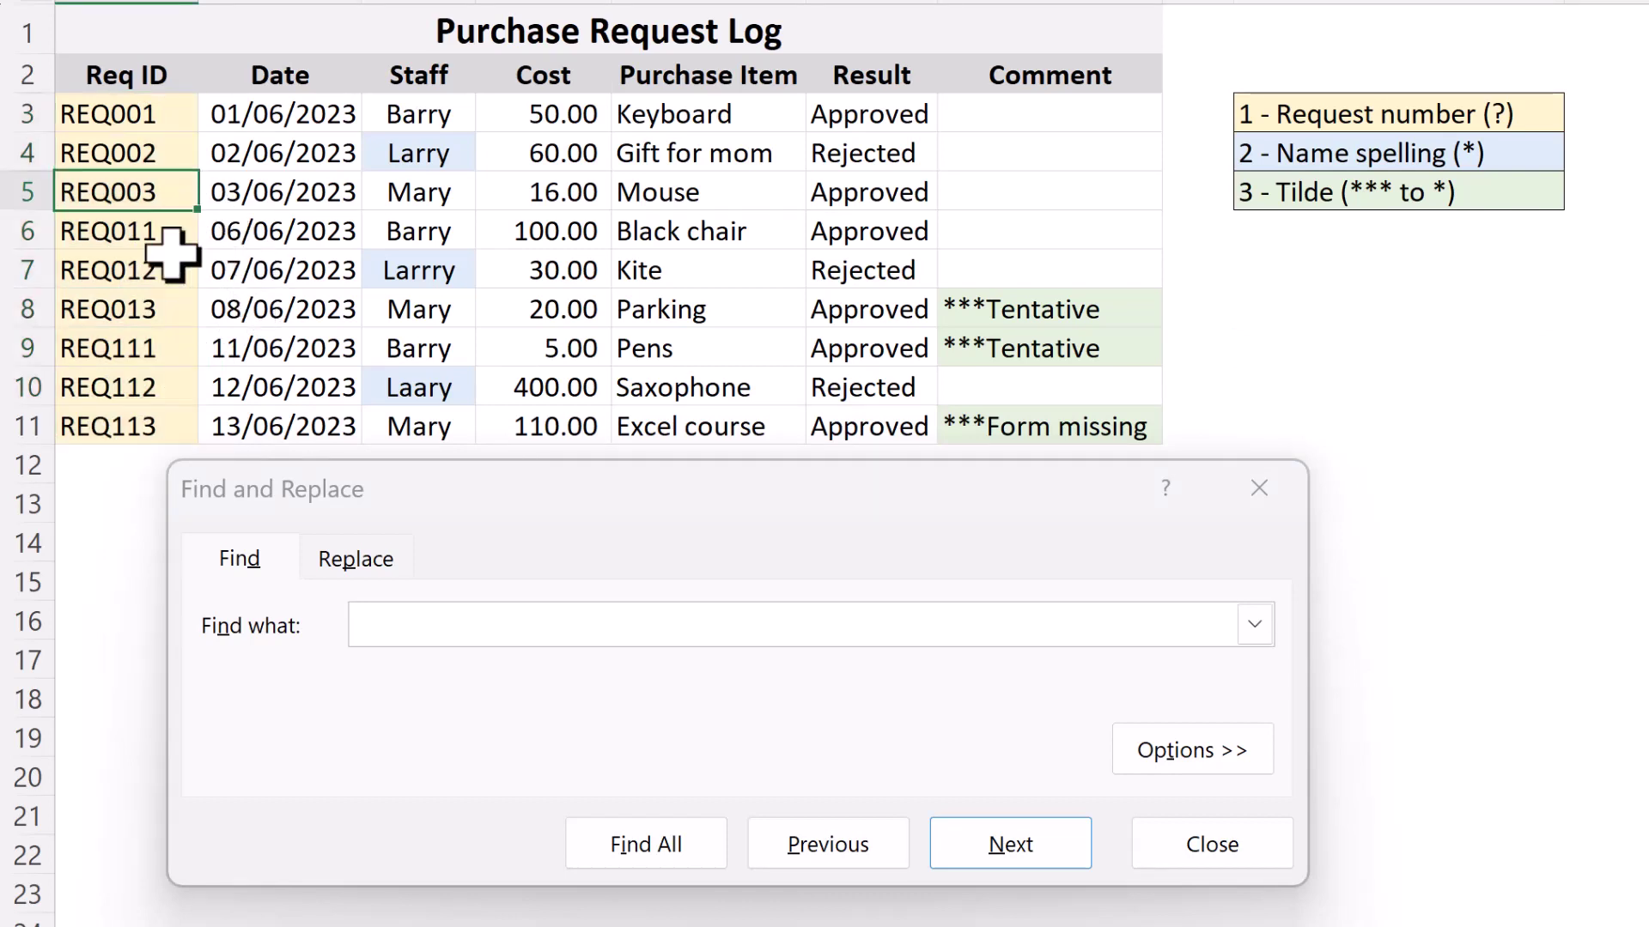
pyautogui.click(169, 307)
pyautogui.click(177, 427)
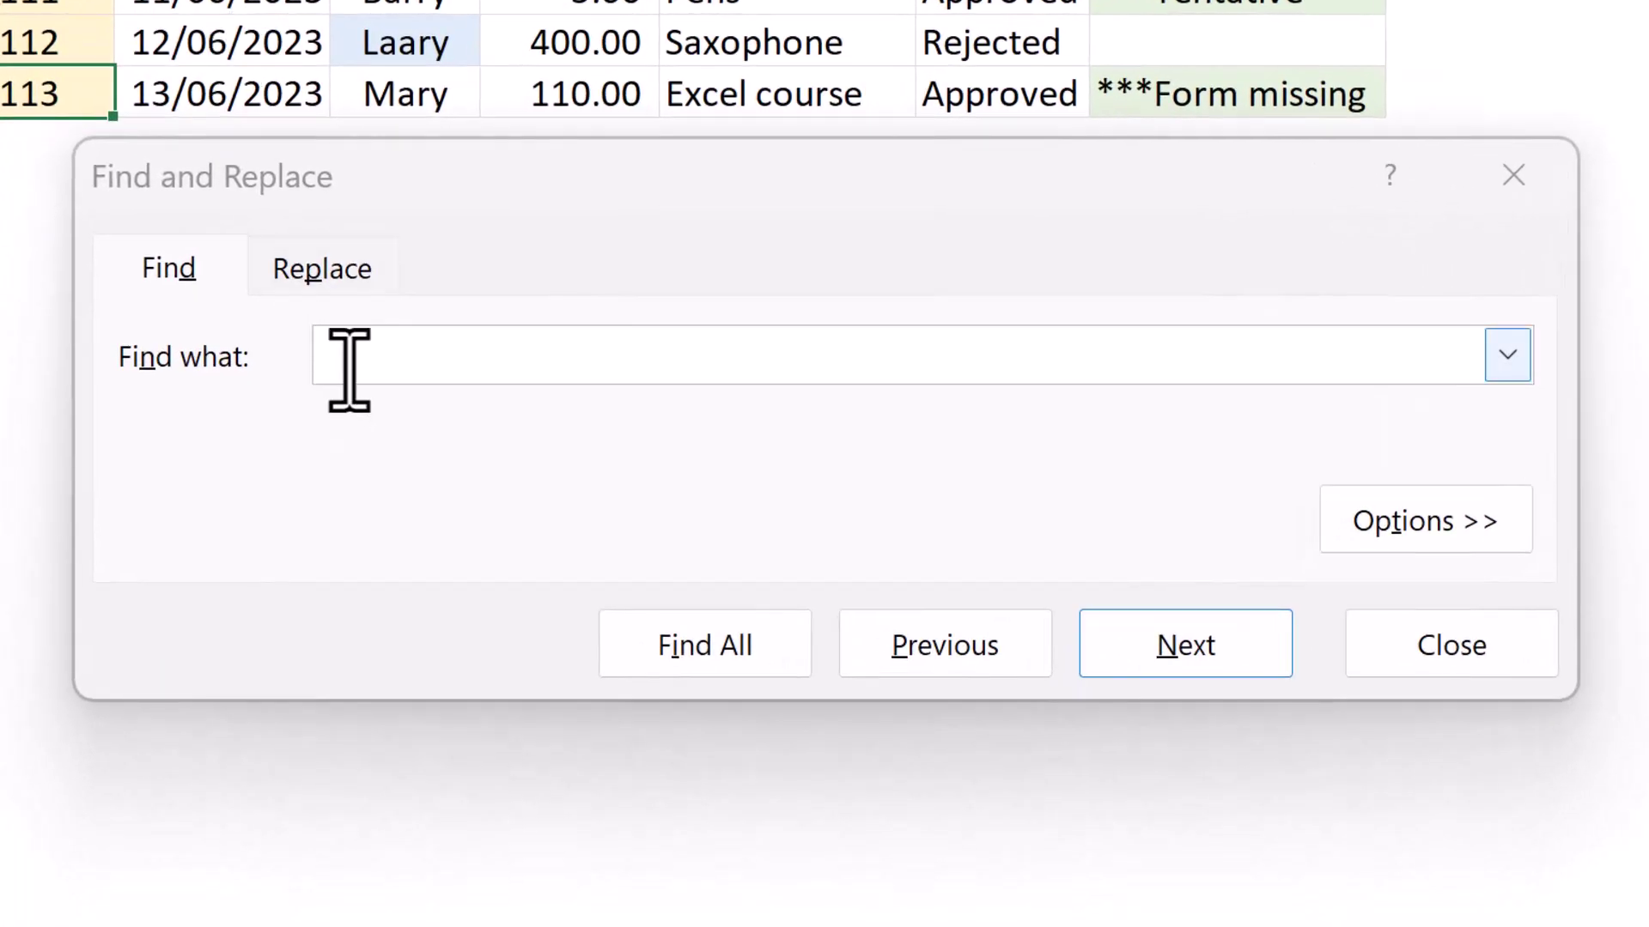
# Step: Enter the wildcard search term req??3 and highlight its 'req' part
pyautogui.click(352, 365)
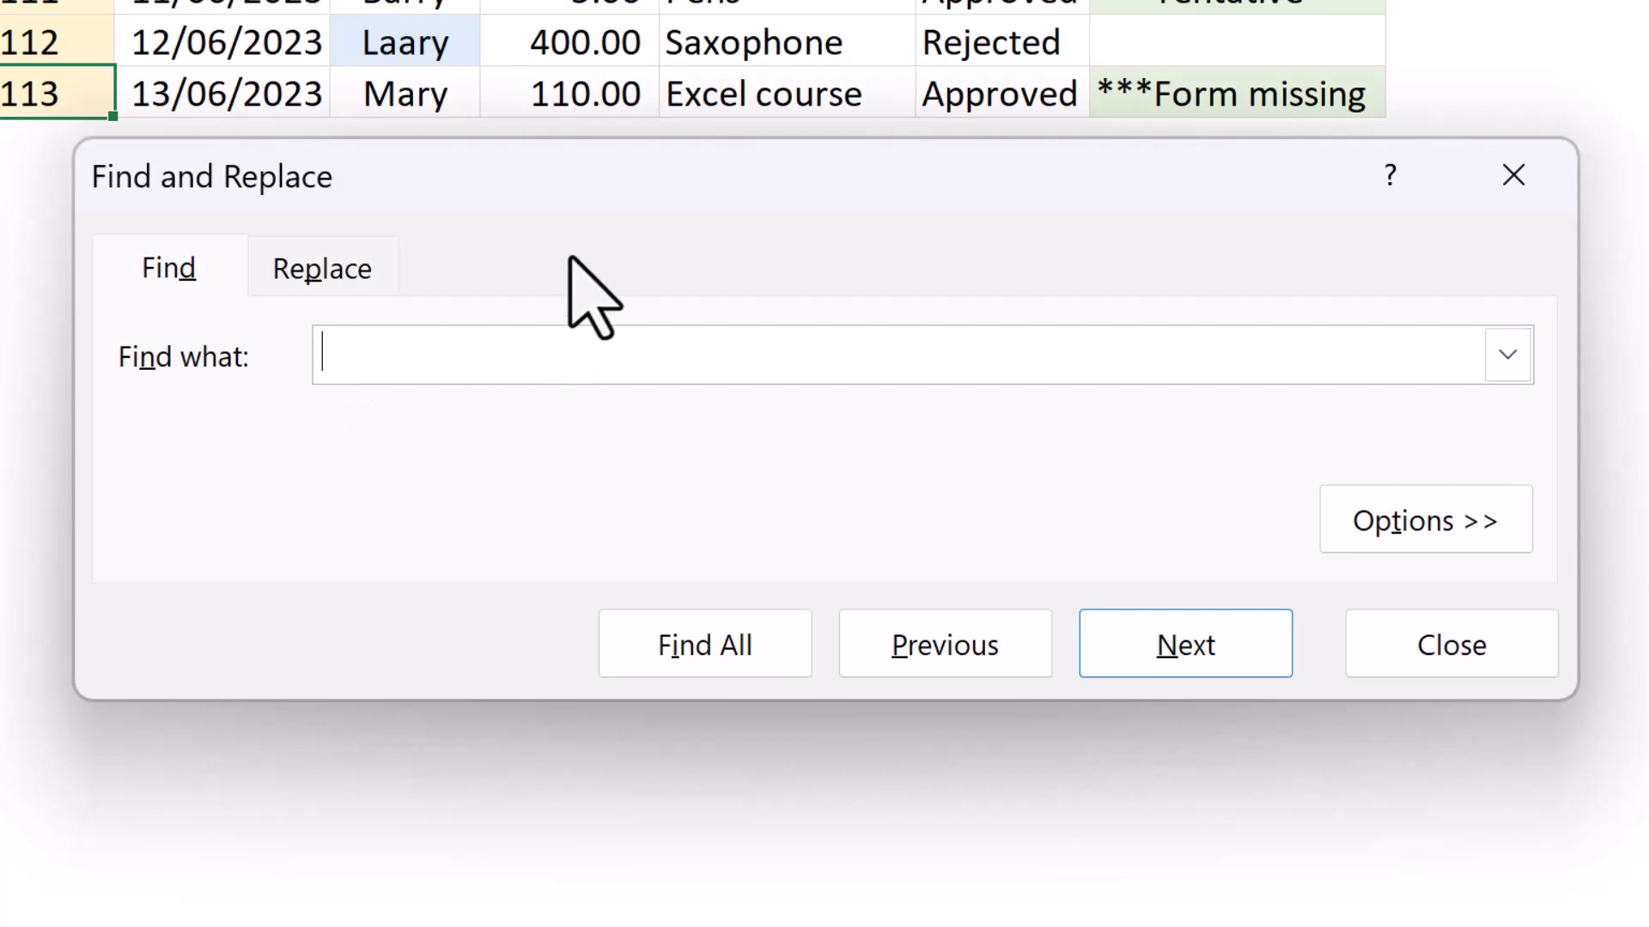
pyautogui.write('r')
pyautogui.write('eq')
pyautogui.write('?')
pyautogui.write('?')
pyautogui.write('3')
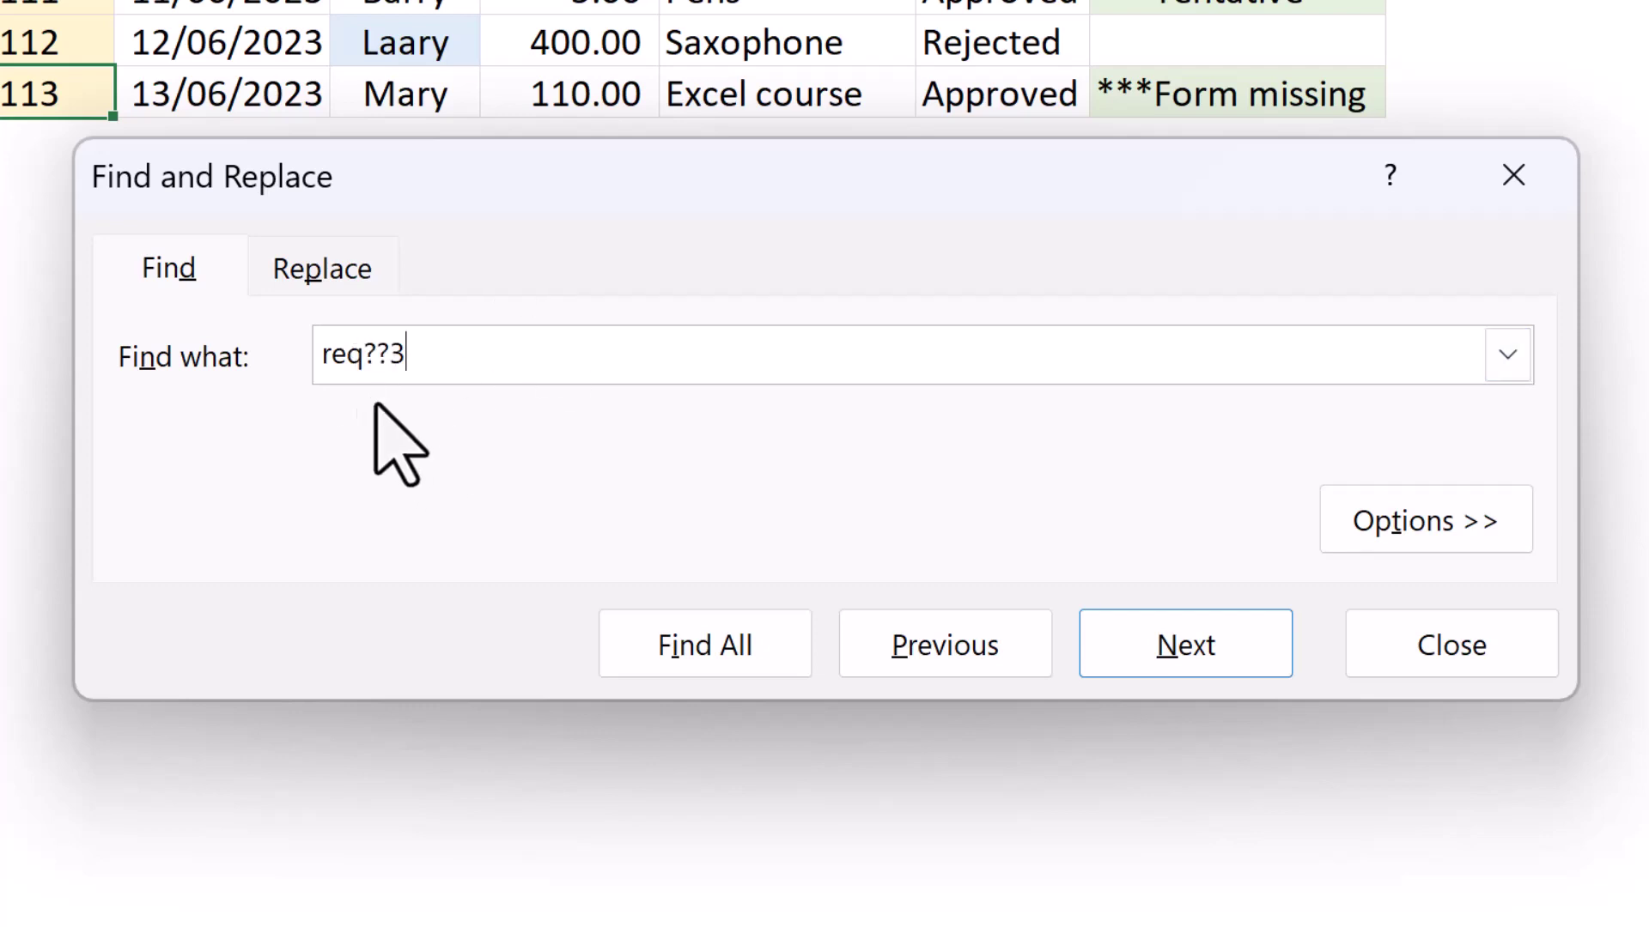
pyautogui.click(323, 361)
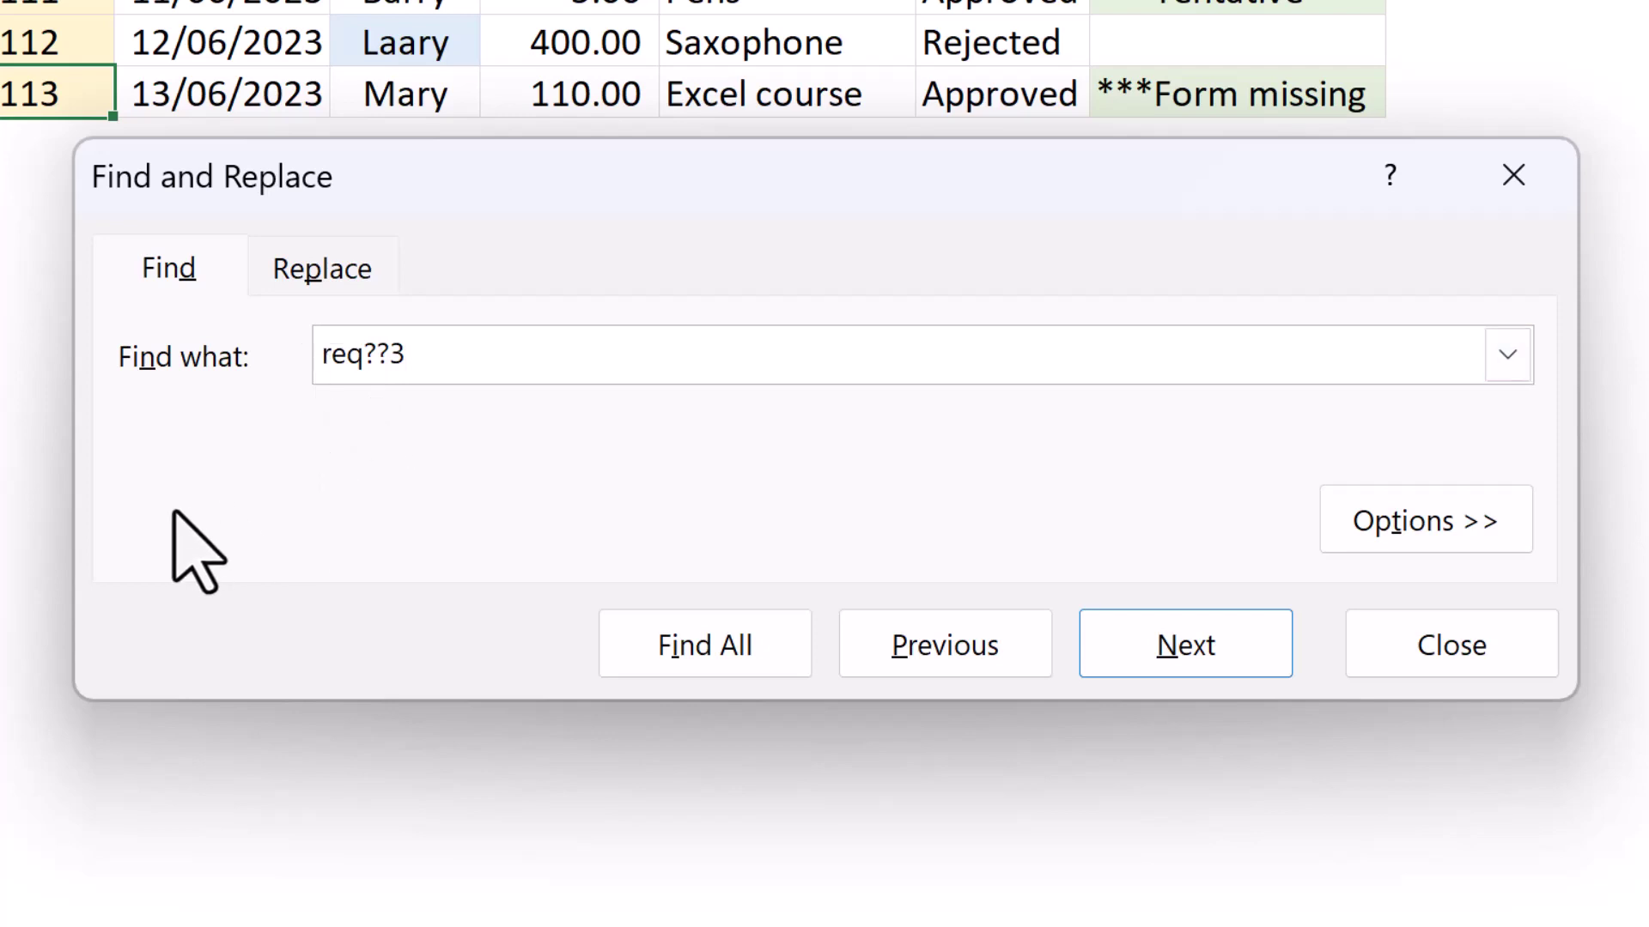
pyautogui.hotkey('shift', 'Right')
pyautogui.hotkey('shift', 'Right')
pyautogui.hotkey('shift', 'Right')
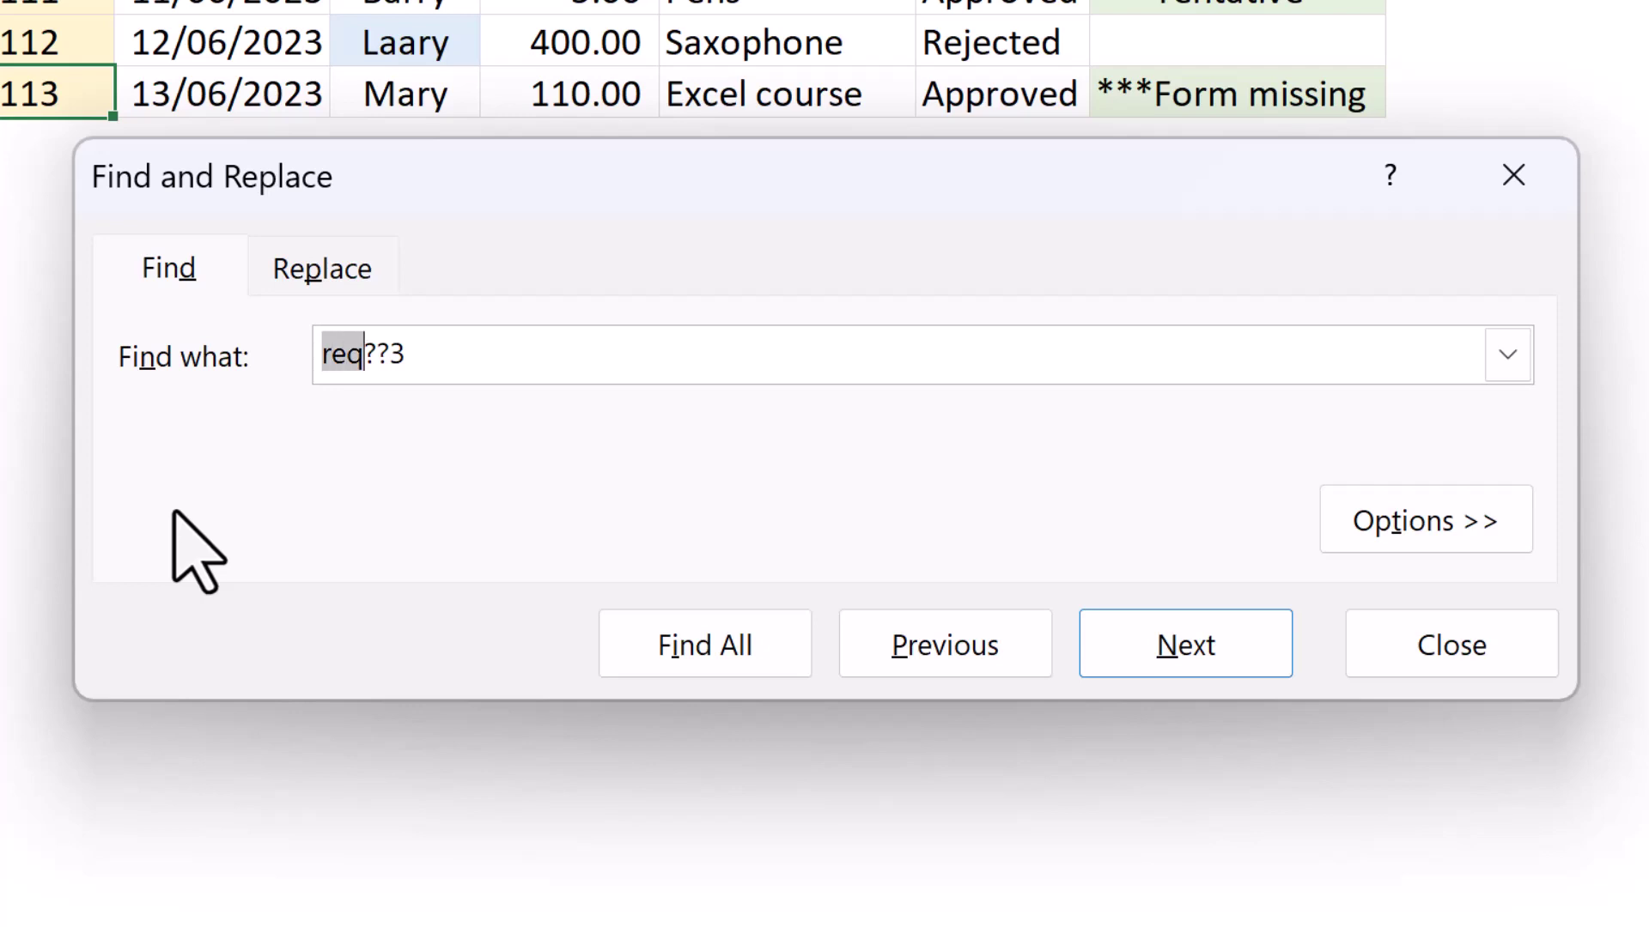
pyautogui.hotkey('shift', 'Right')
pyautogui.hotkey('shift', 'Right')
pyautogui.hotkey('shift', 'Right')
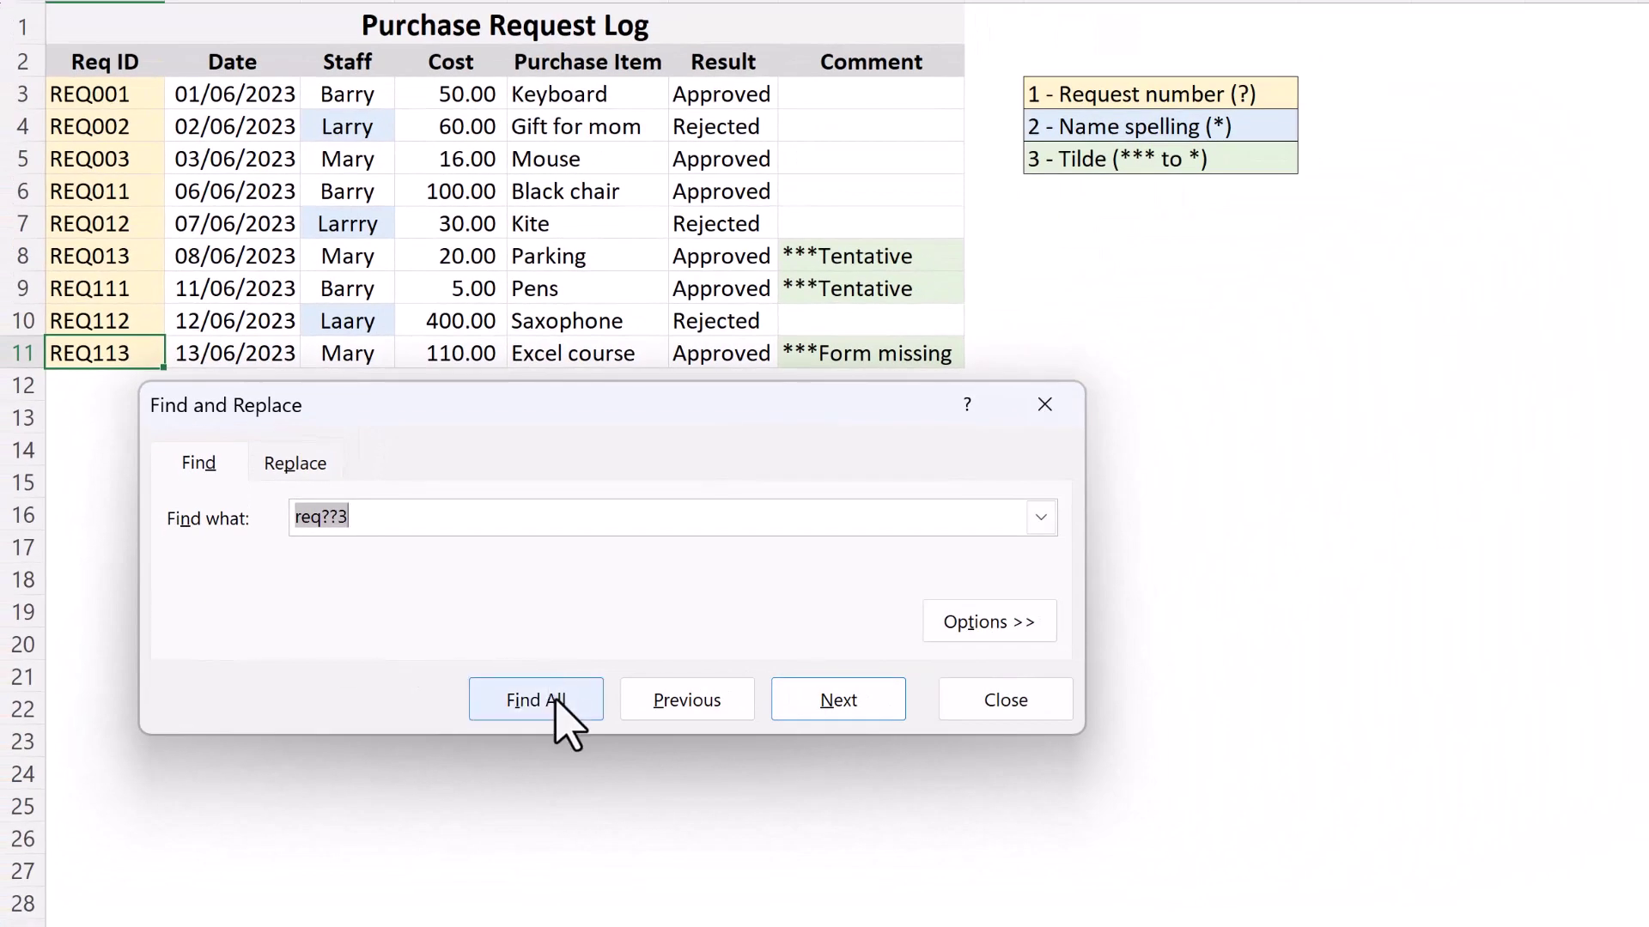
# Step: Find all req??3 matches (REQ003, REQ013, REQ113), cycle through them, then clear the term
pyautogui.click(556, 702)
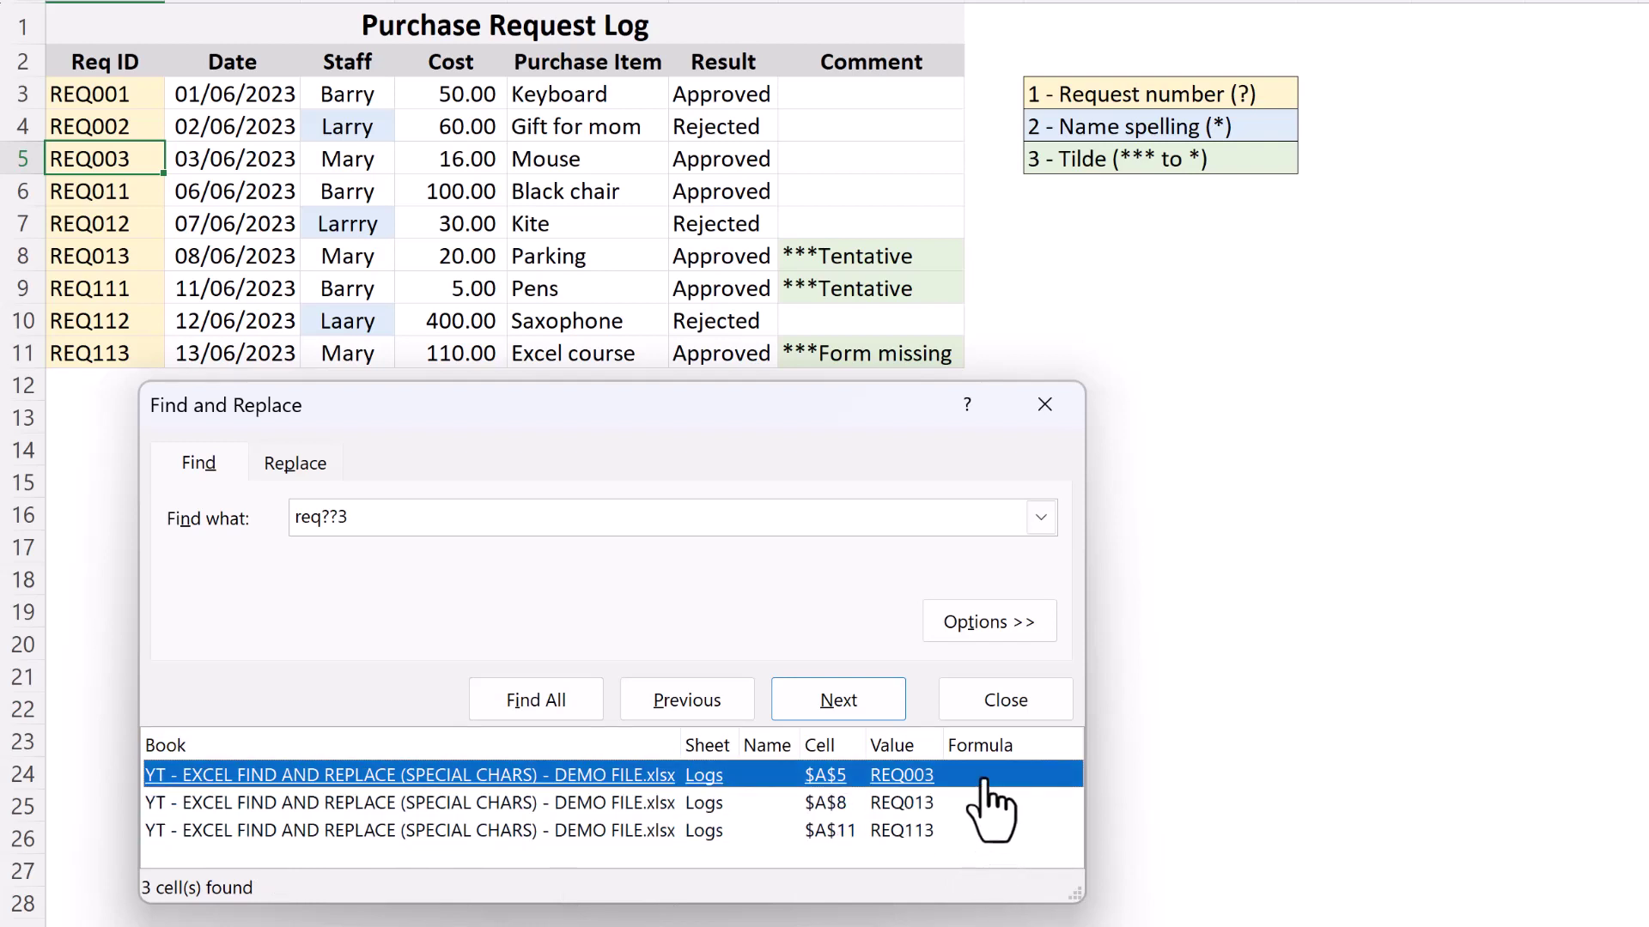
pyautogui.hotkey('ctrl', 'a')
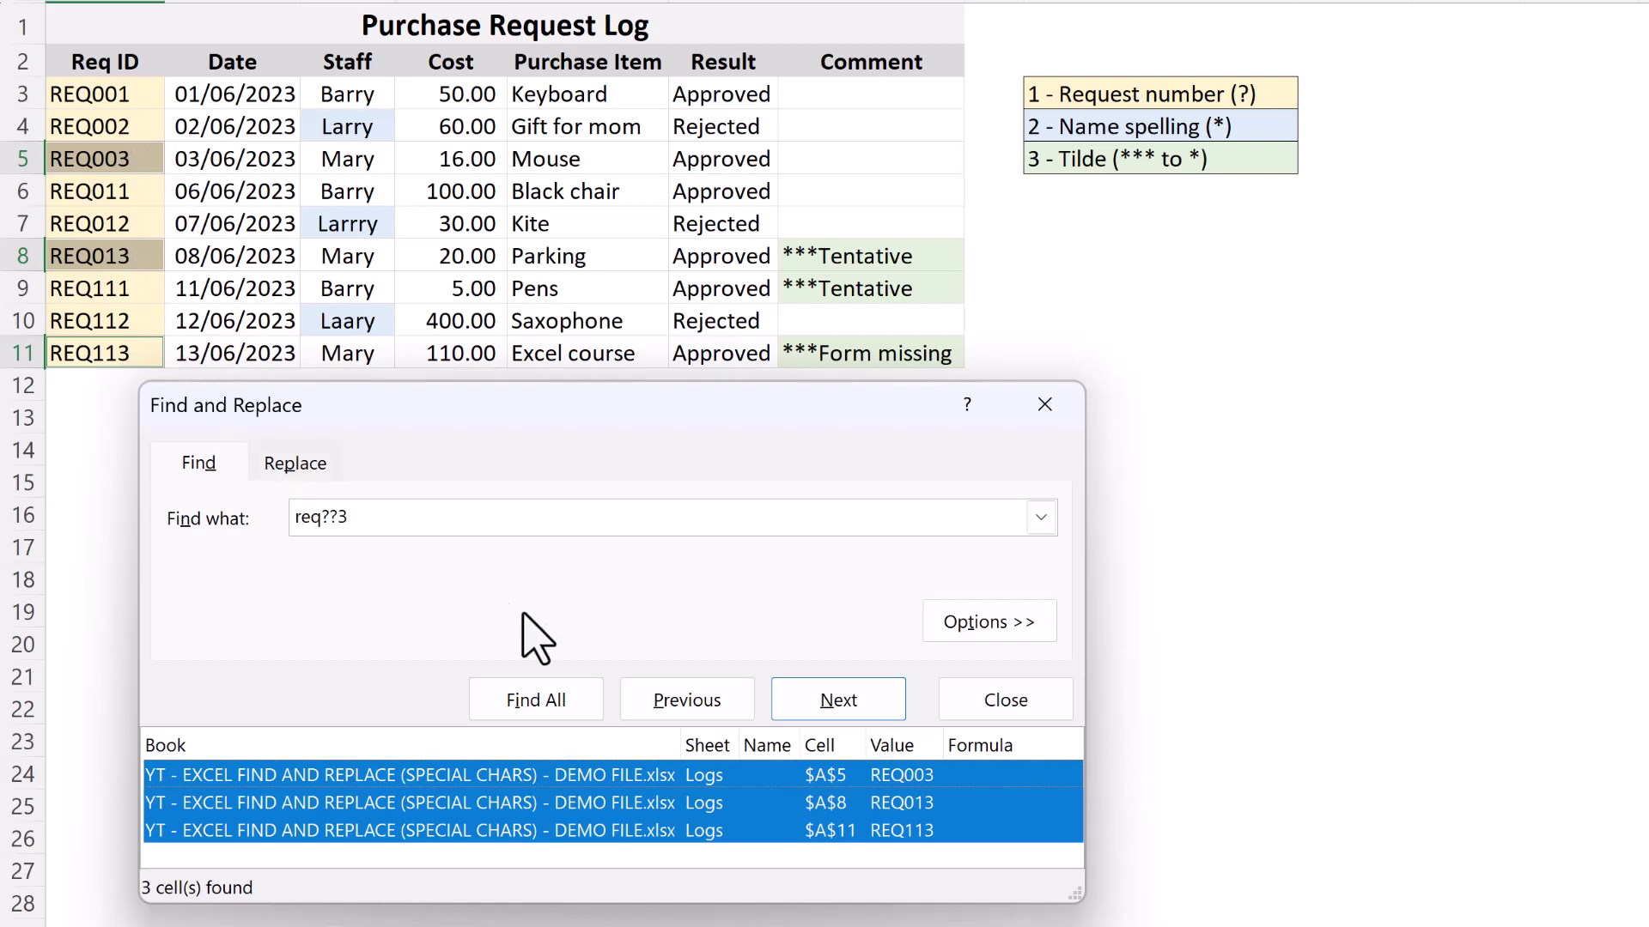
pyautogui.click(835, 702)
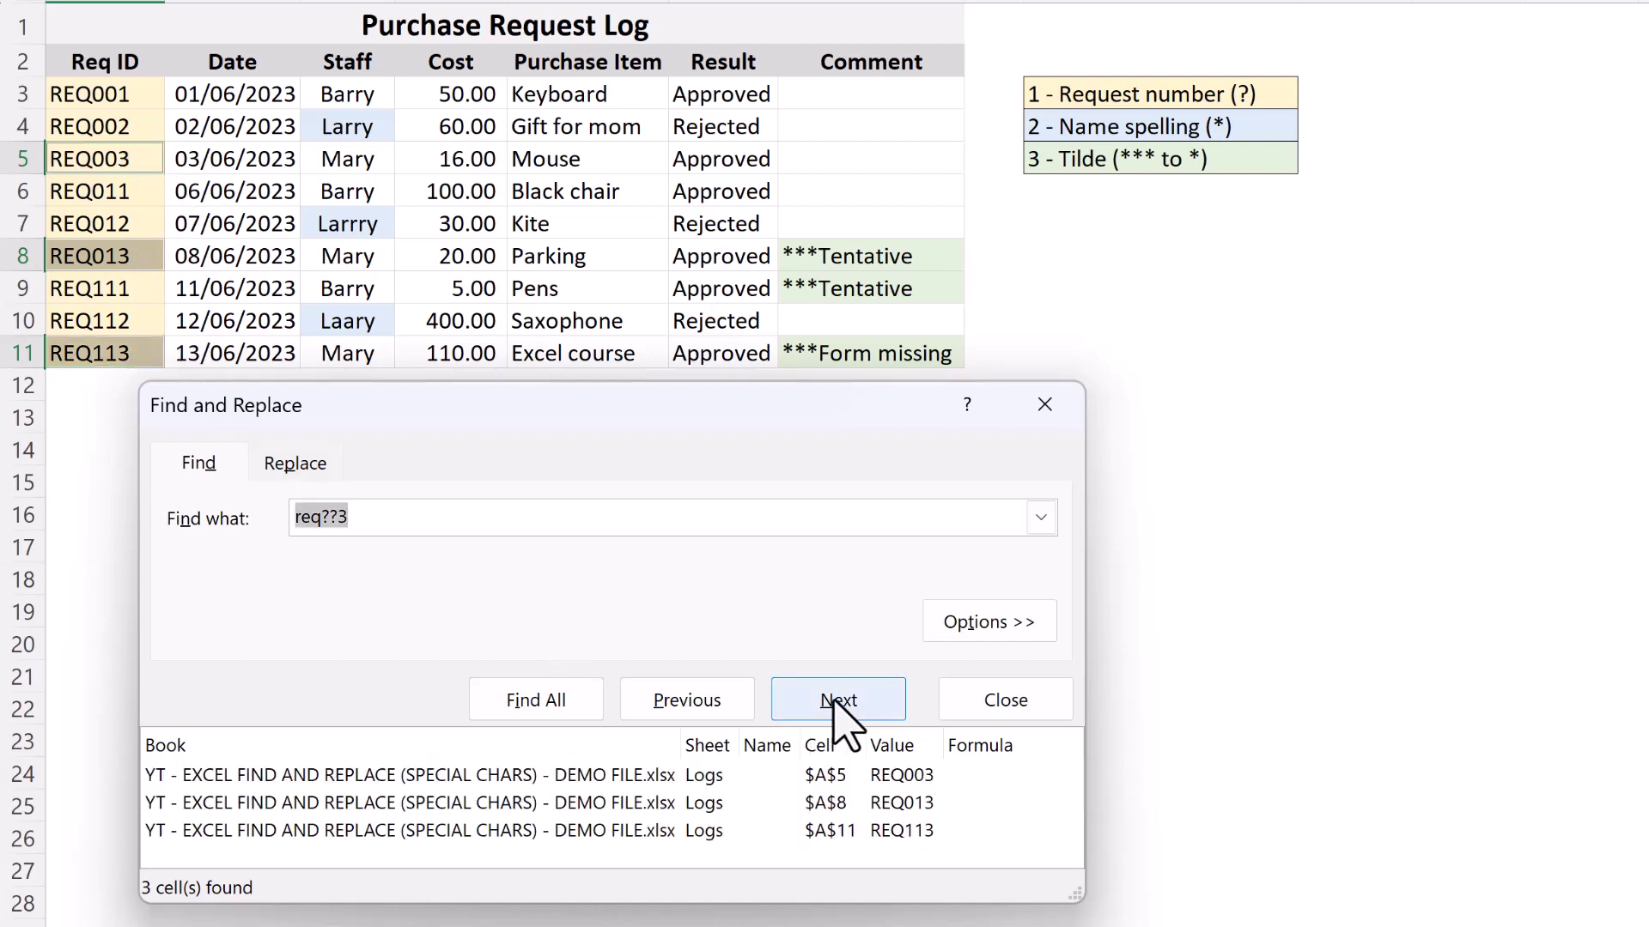
pyautogui.click(834, 702)
pyautogui.click(834, 702)
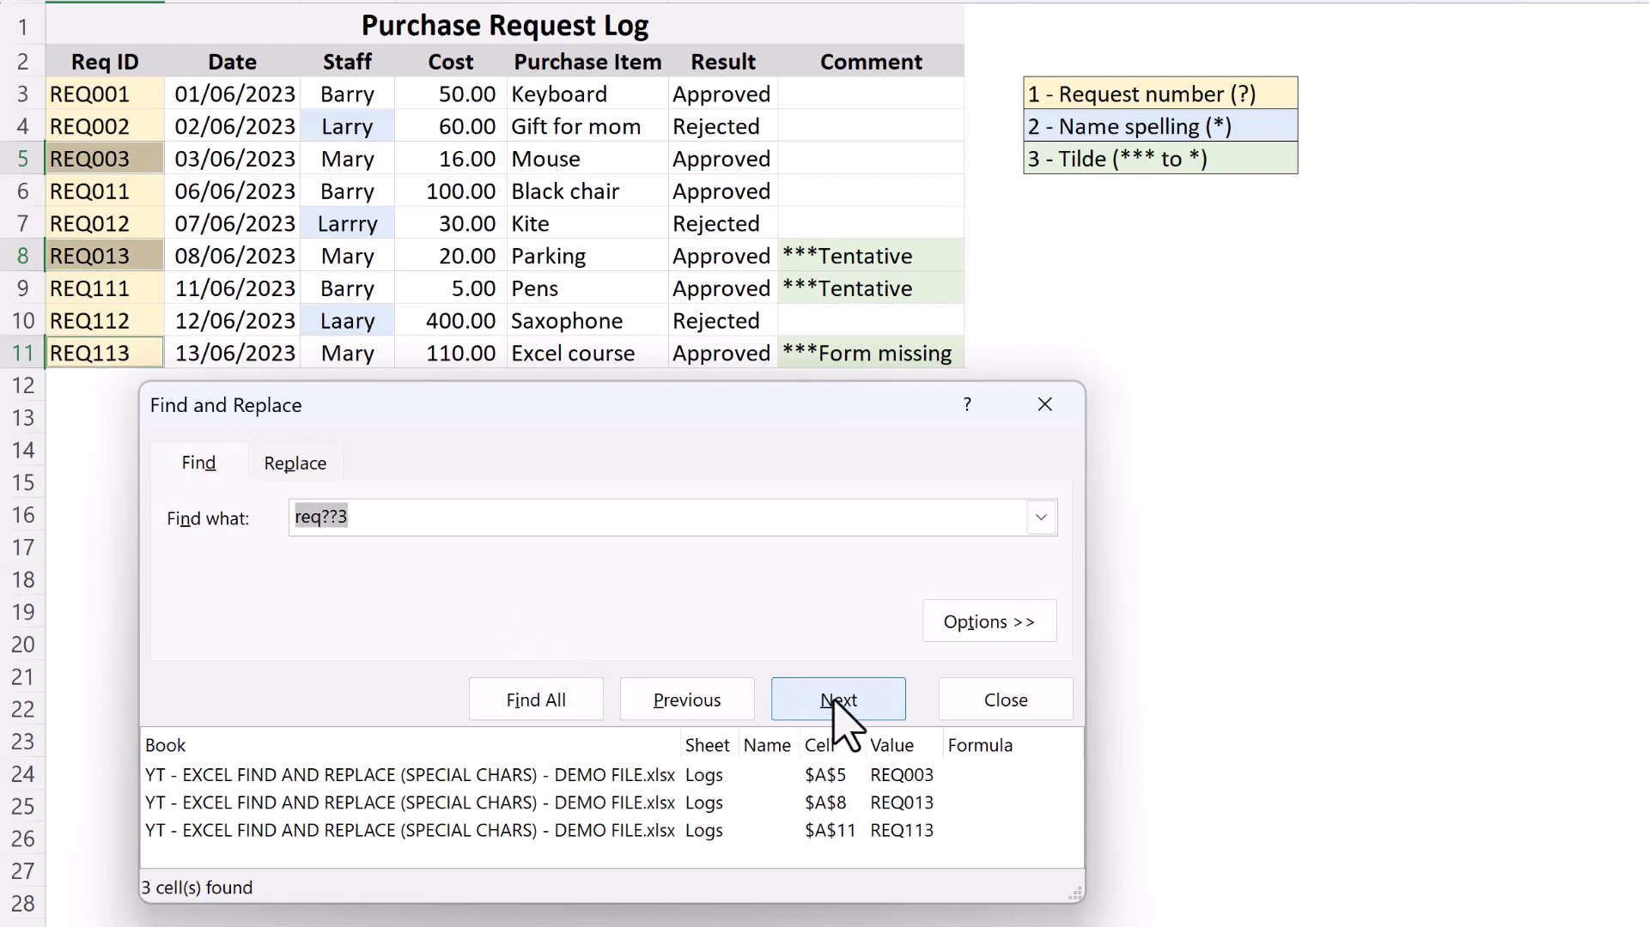
pyautogui.click(834, 701)
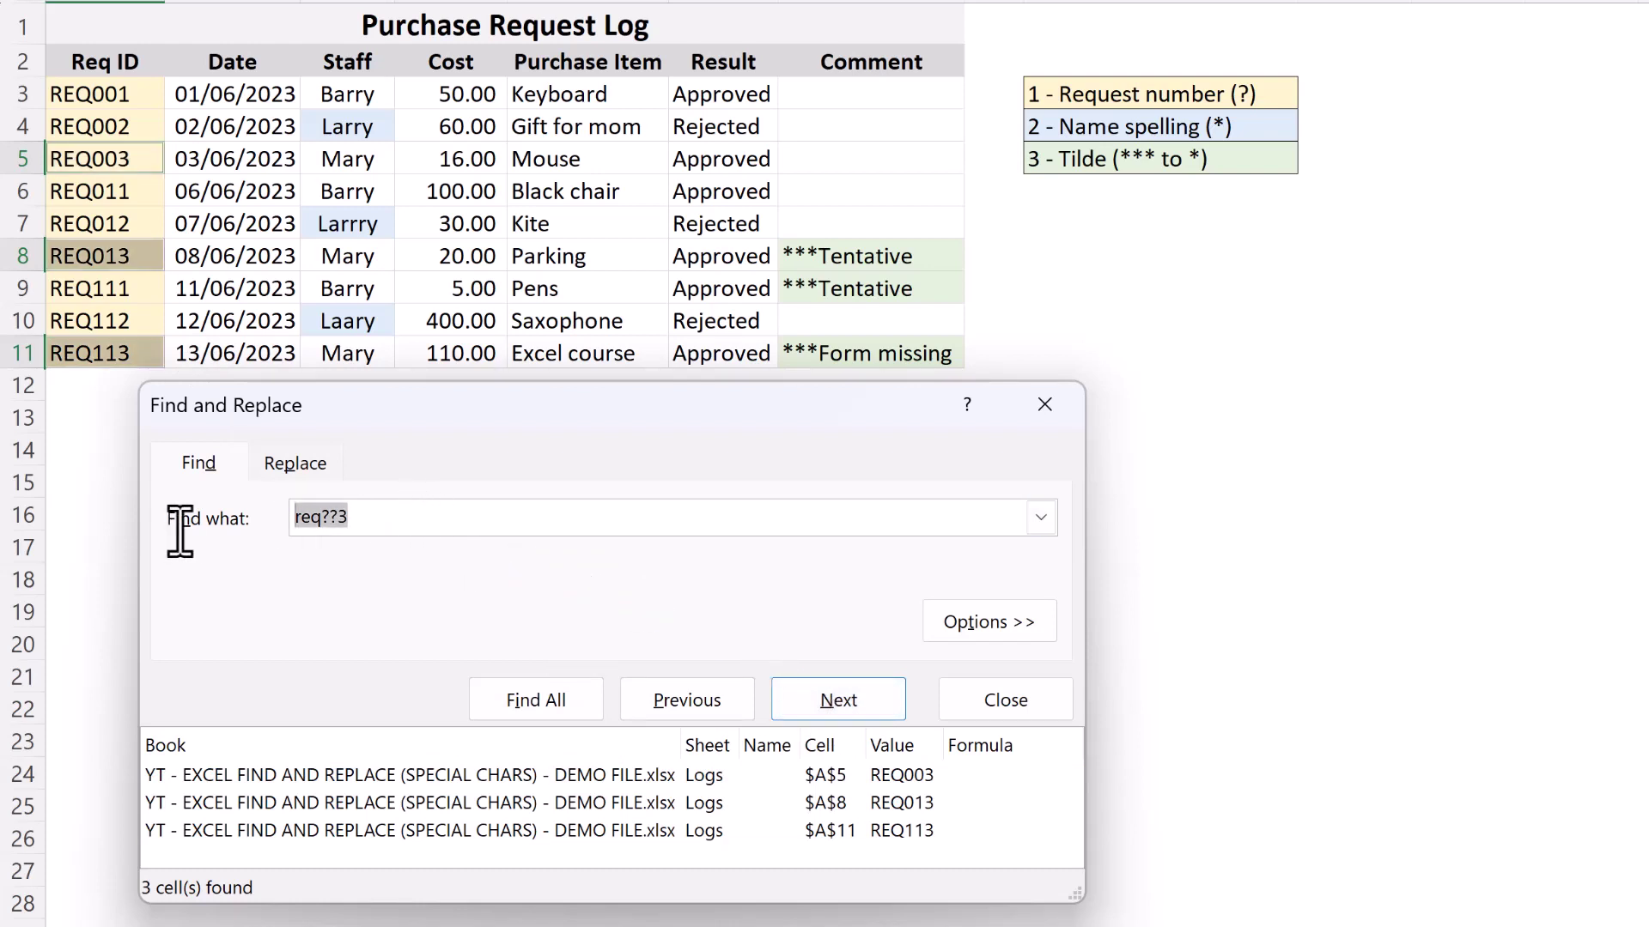
pyautogui.press('BackSpace')
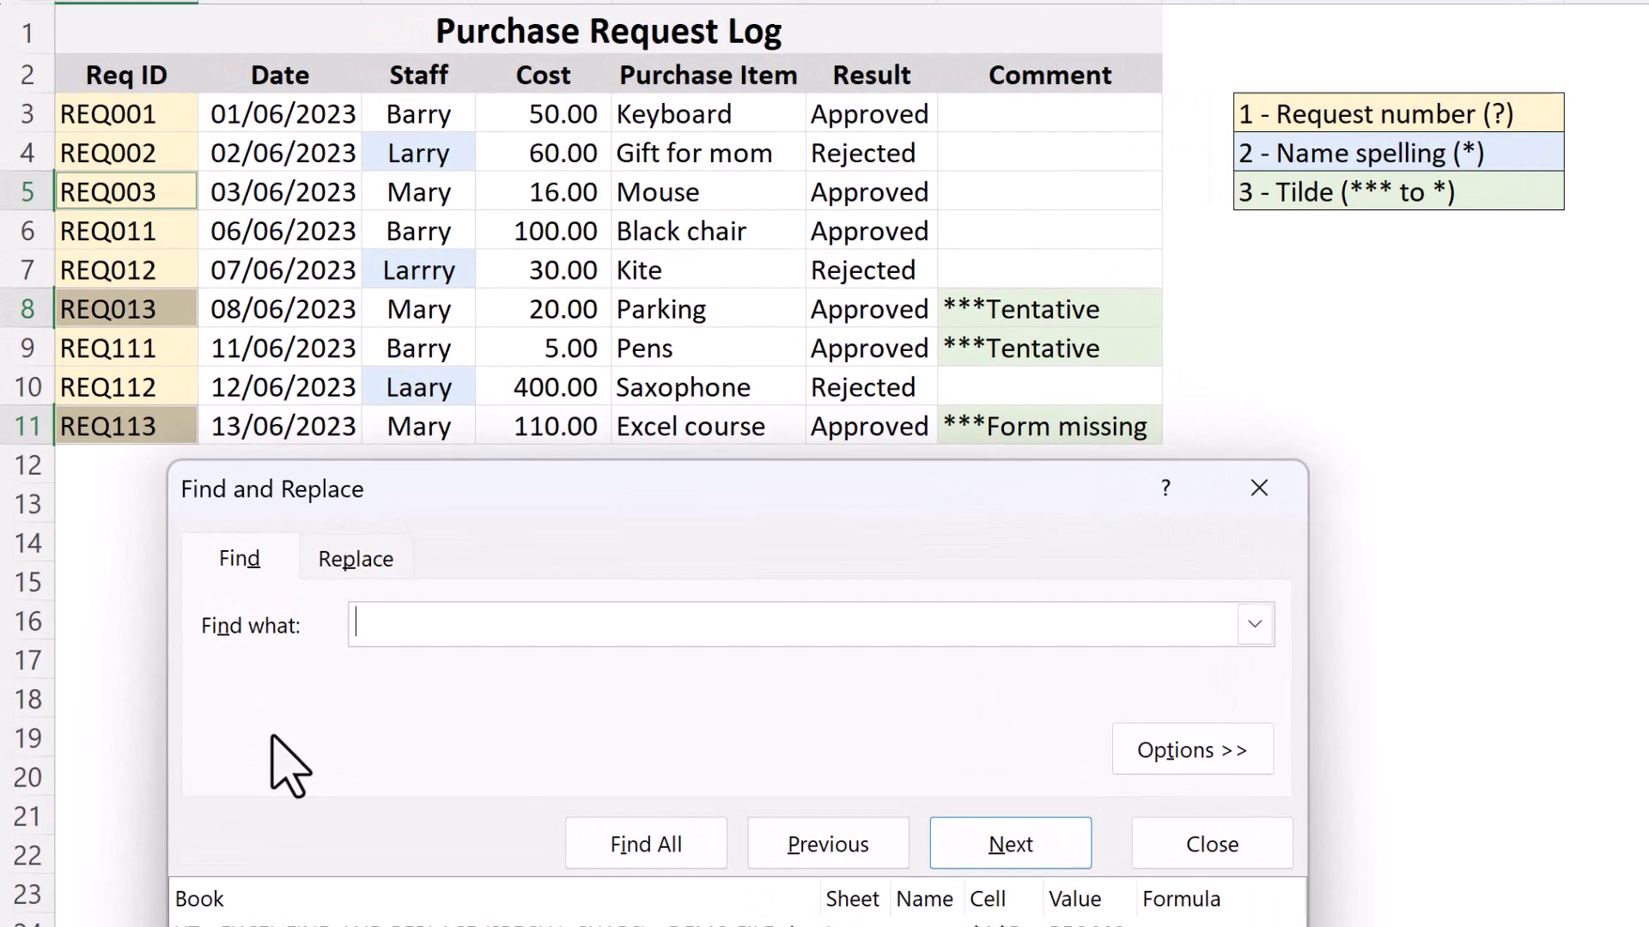
pyautogui.click(421, 156)
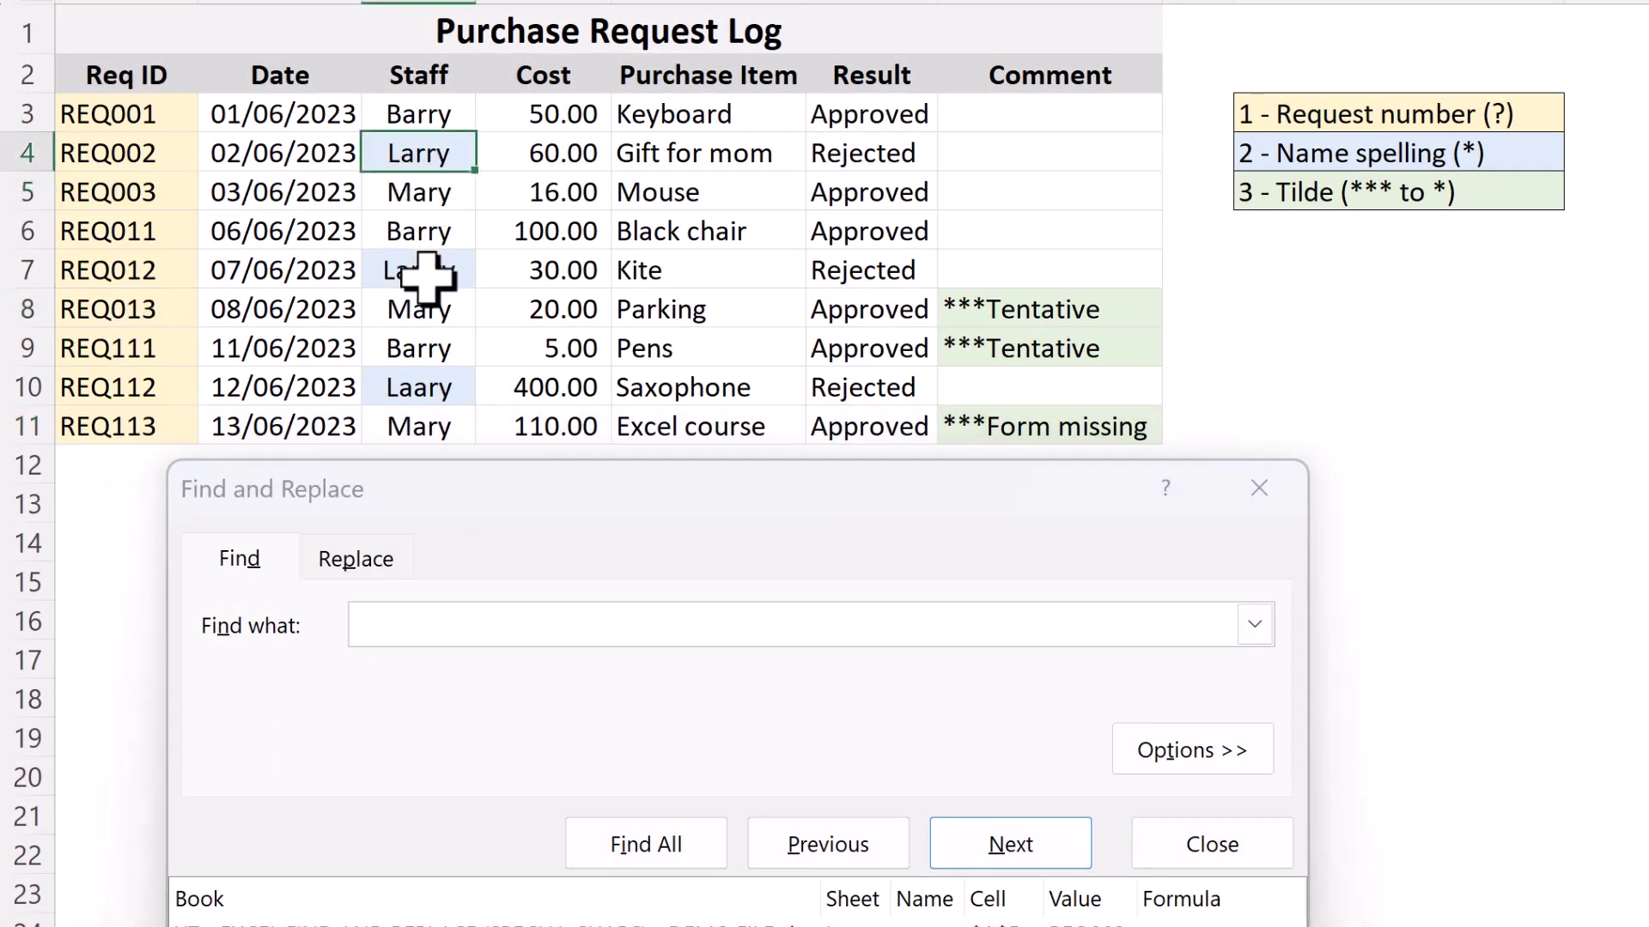
pyautogui.click(434, 270)
pyautogui.click(451, 391)
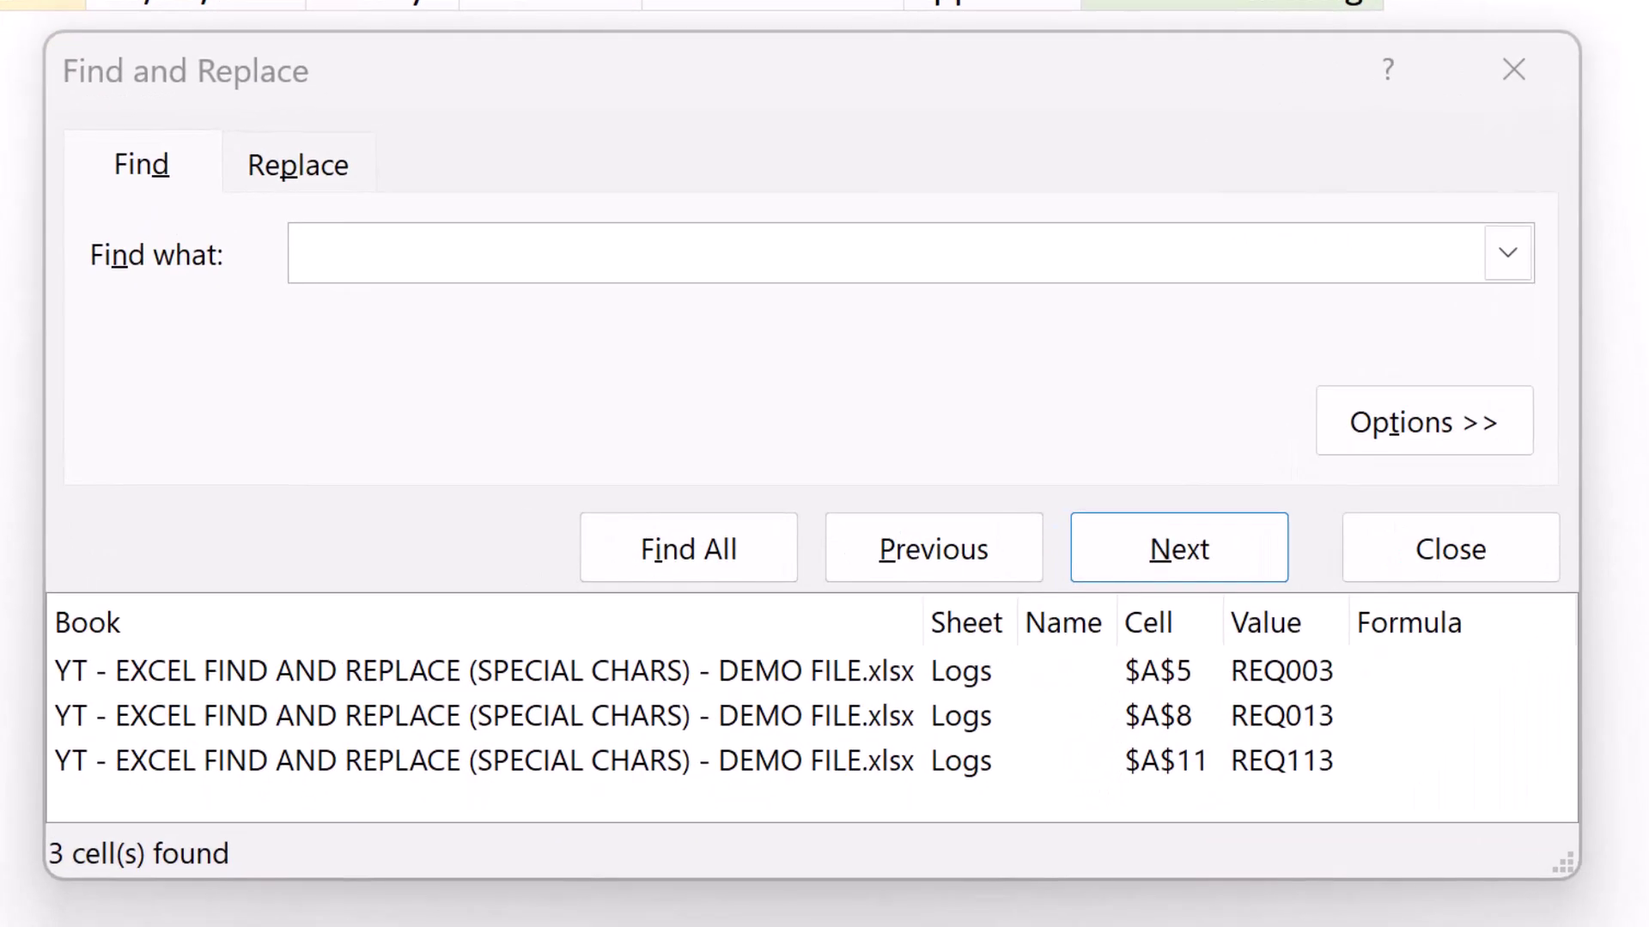
pyautogui.click(533, 249)
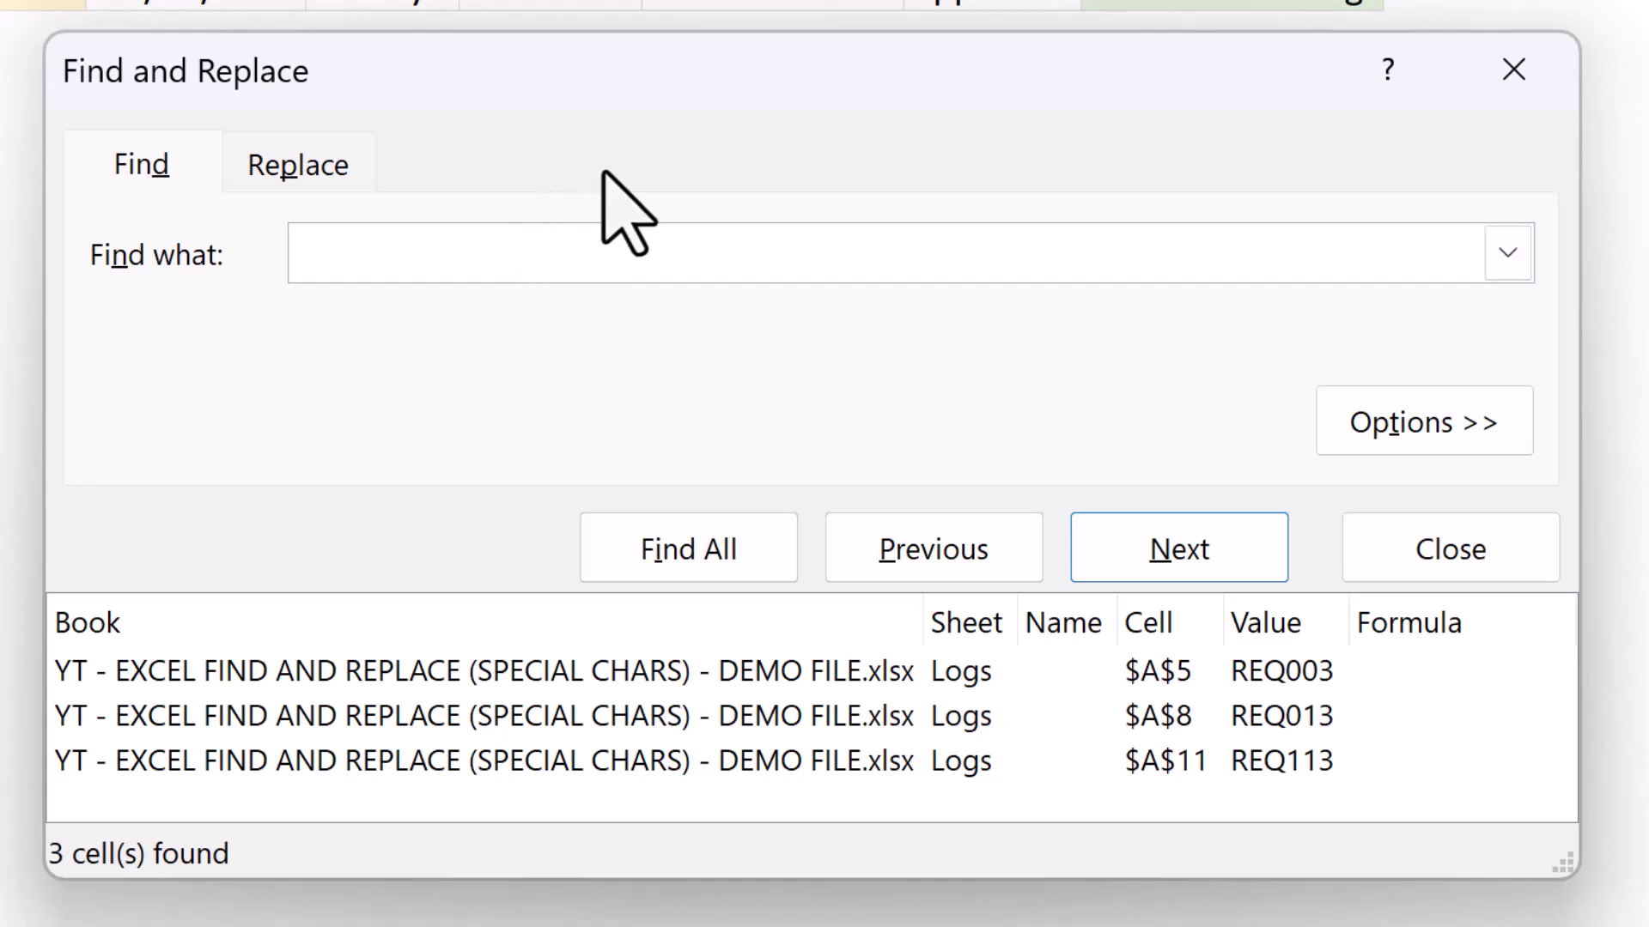
# Step: Search for the wildcard L*y with Match case turned on
pyautogui.write('L')
pyautogui.write('*')
pyautogui.write('y')
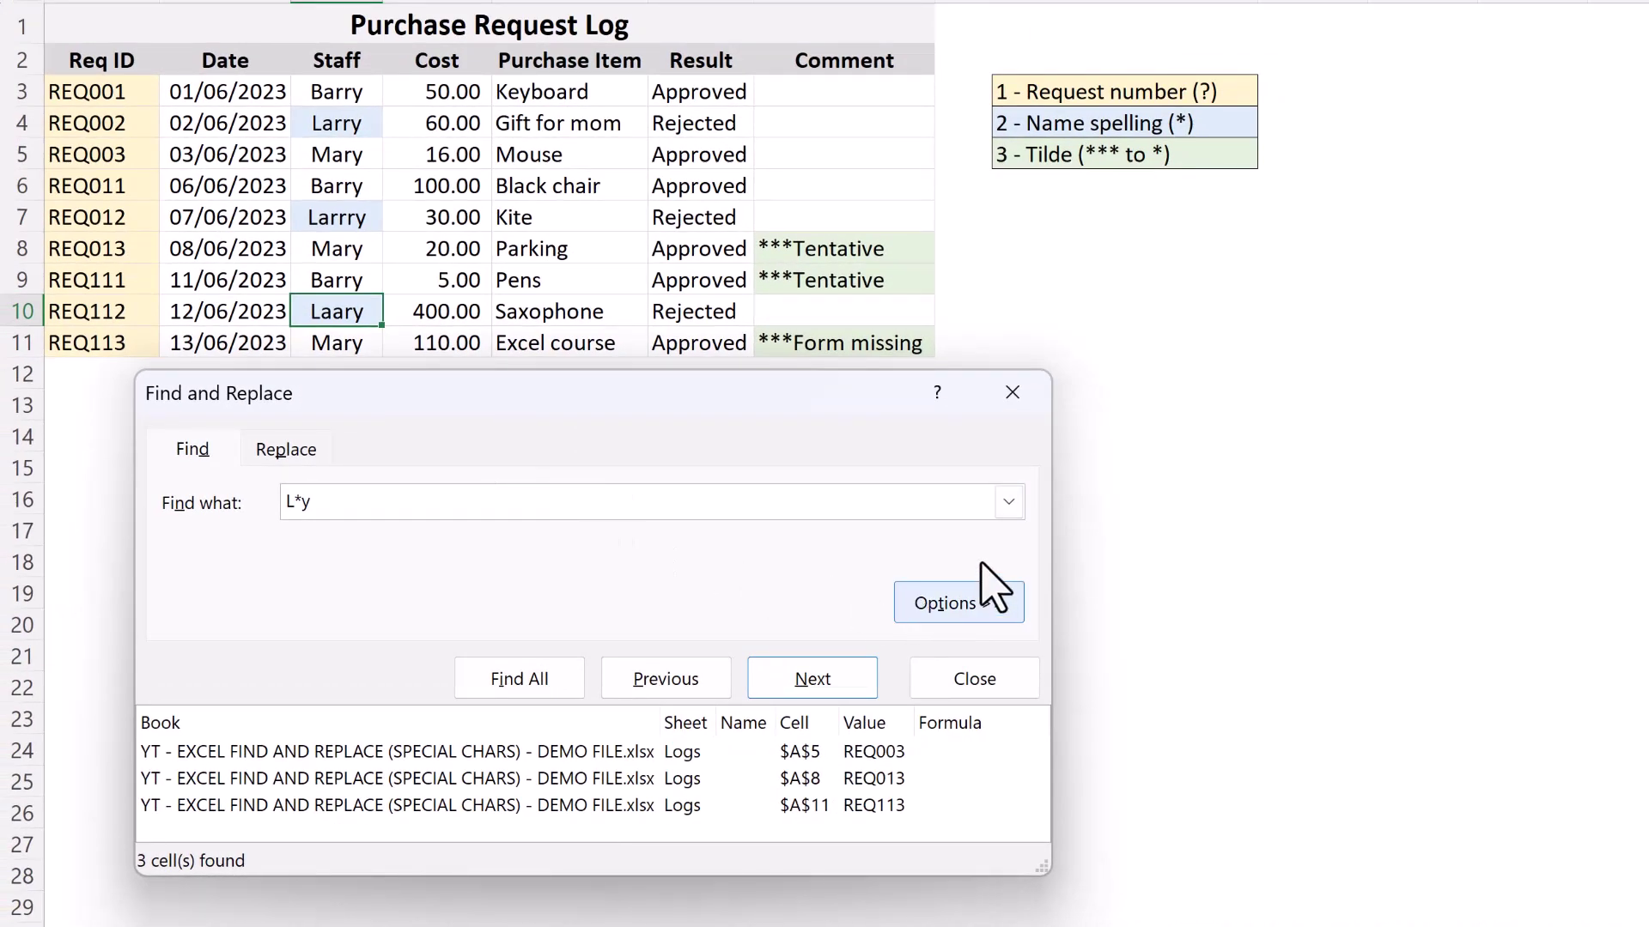
pyautogui.click(965, 604)
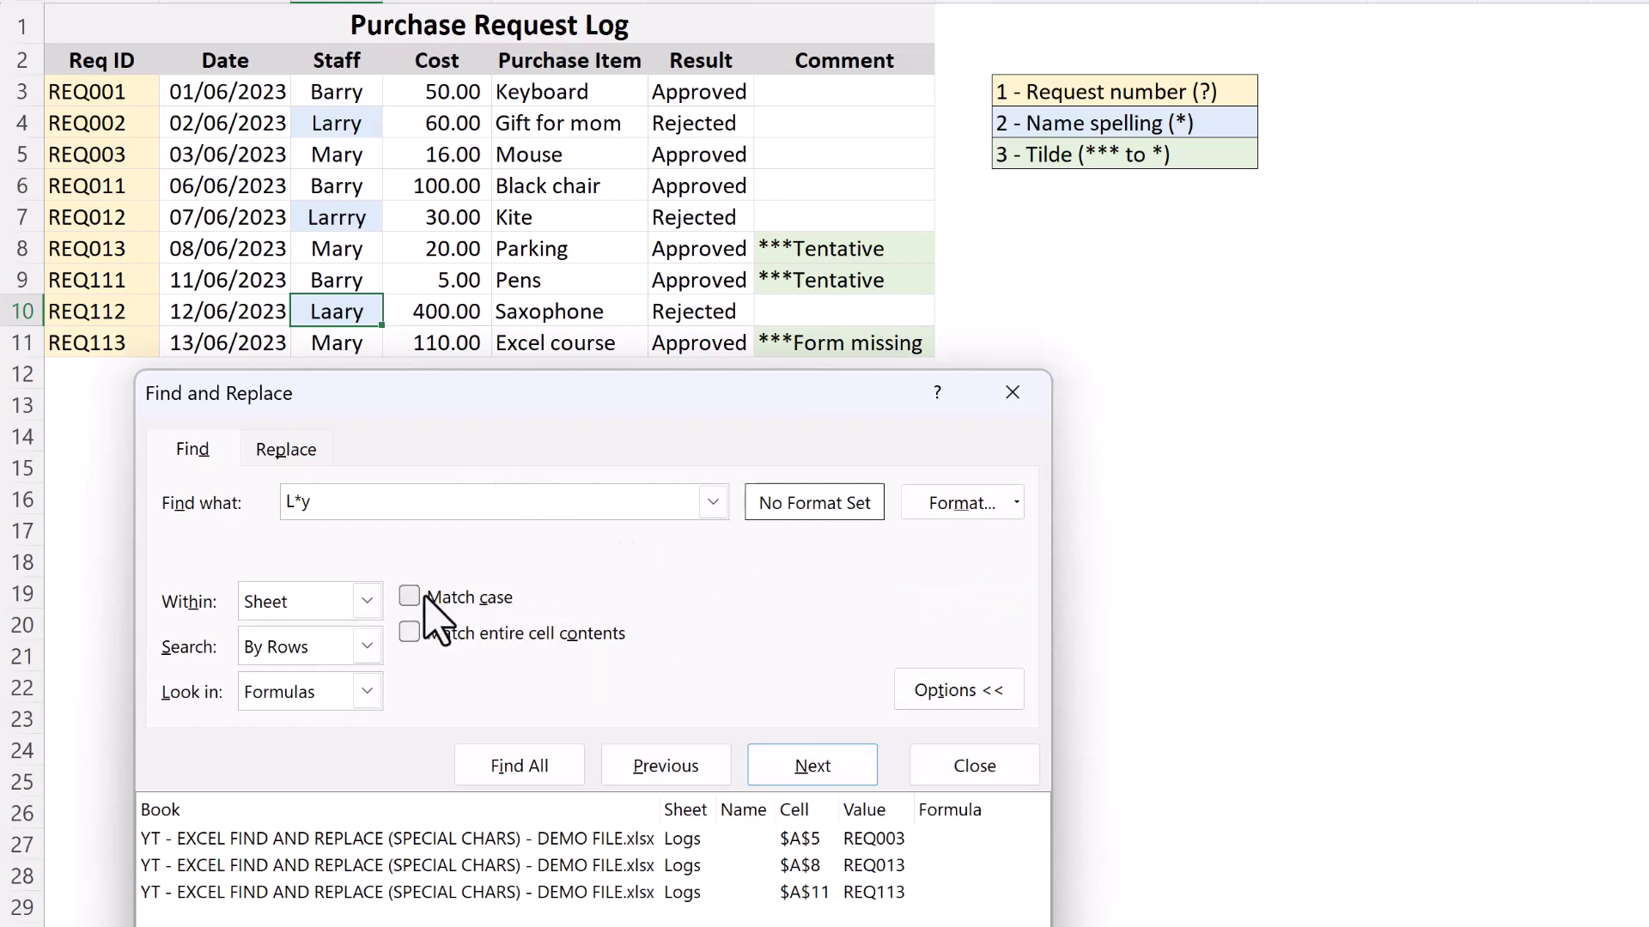
pyautogui.click(426, 599)
# Step: Find and select all L*y matches: Larry, Larrry and Laary in C4, C7 and C10
pyautogui.click(490, 764)
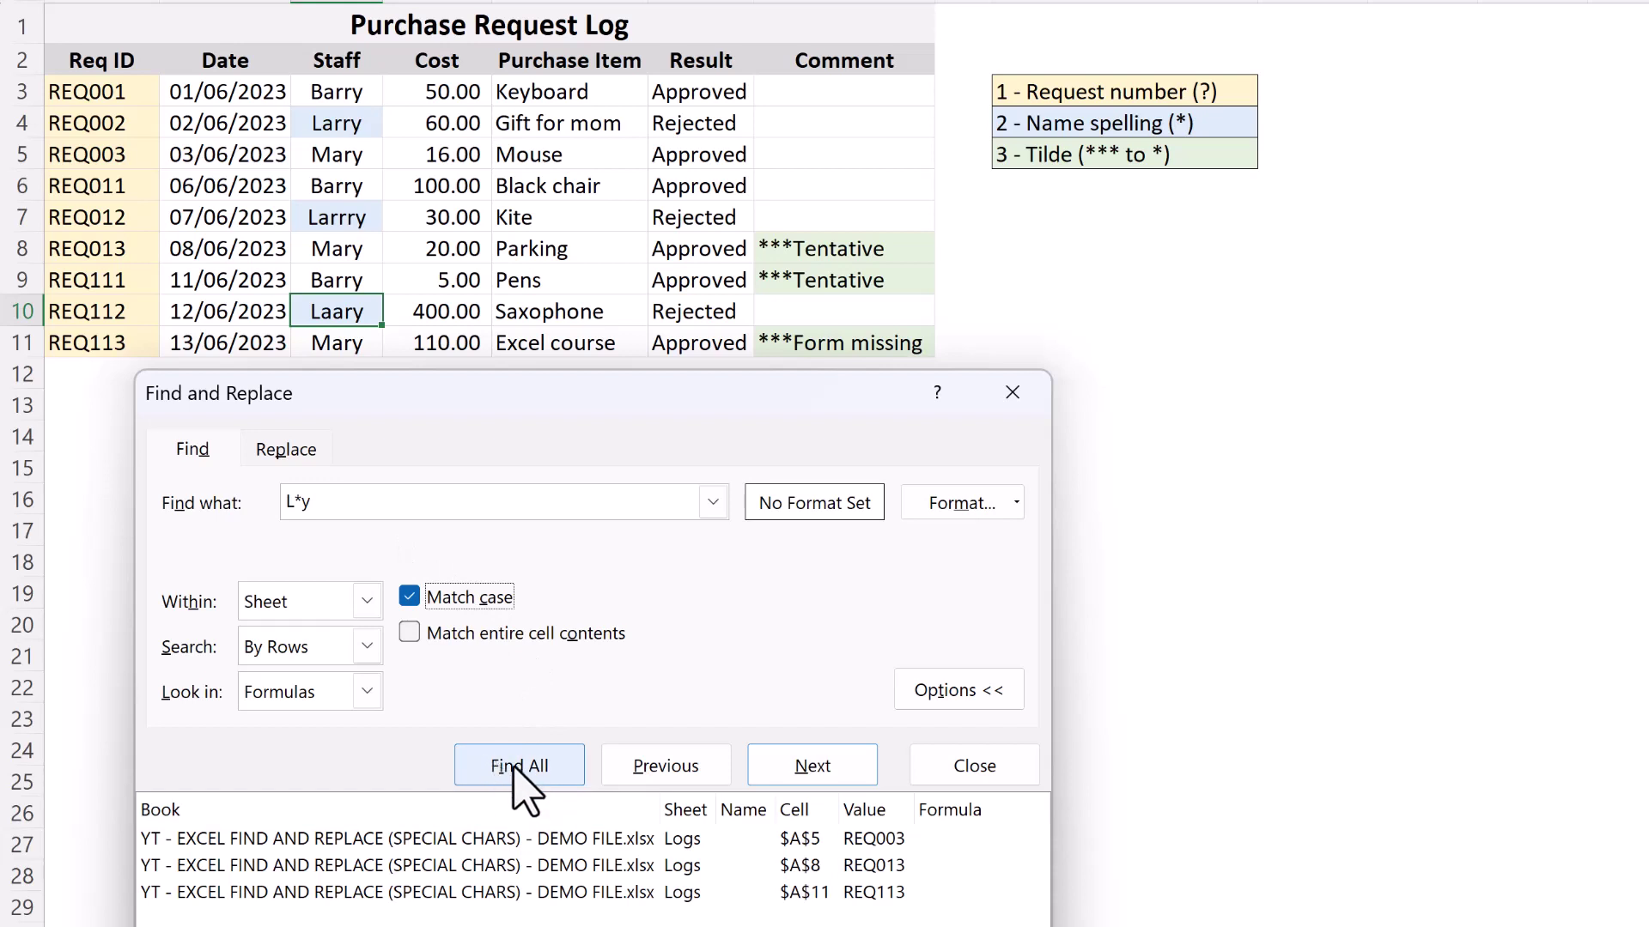
pyautogui.click(518, 773)
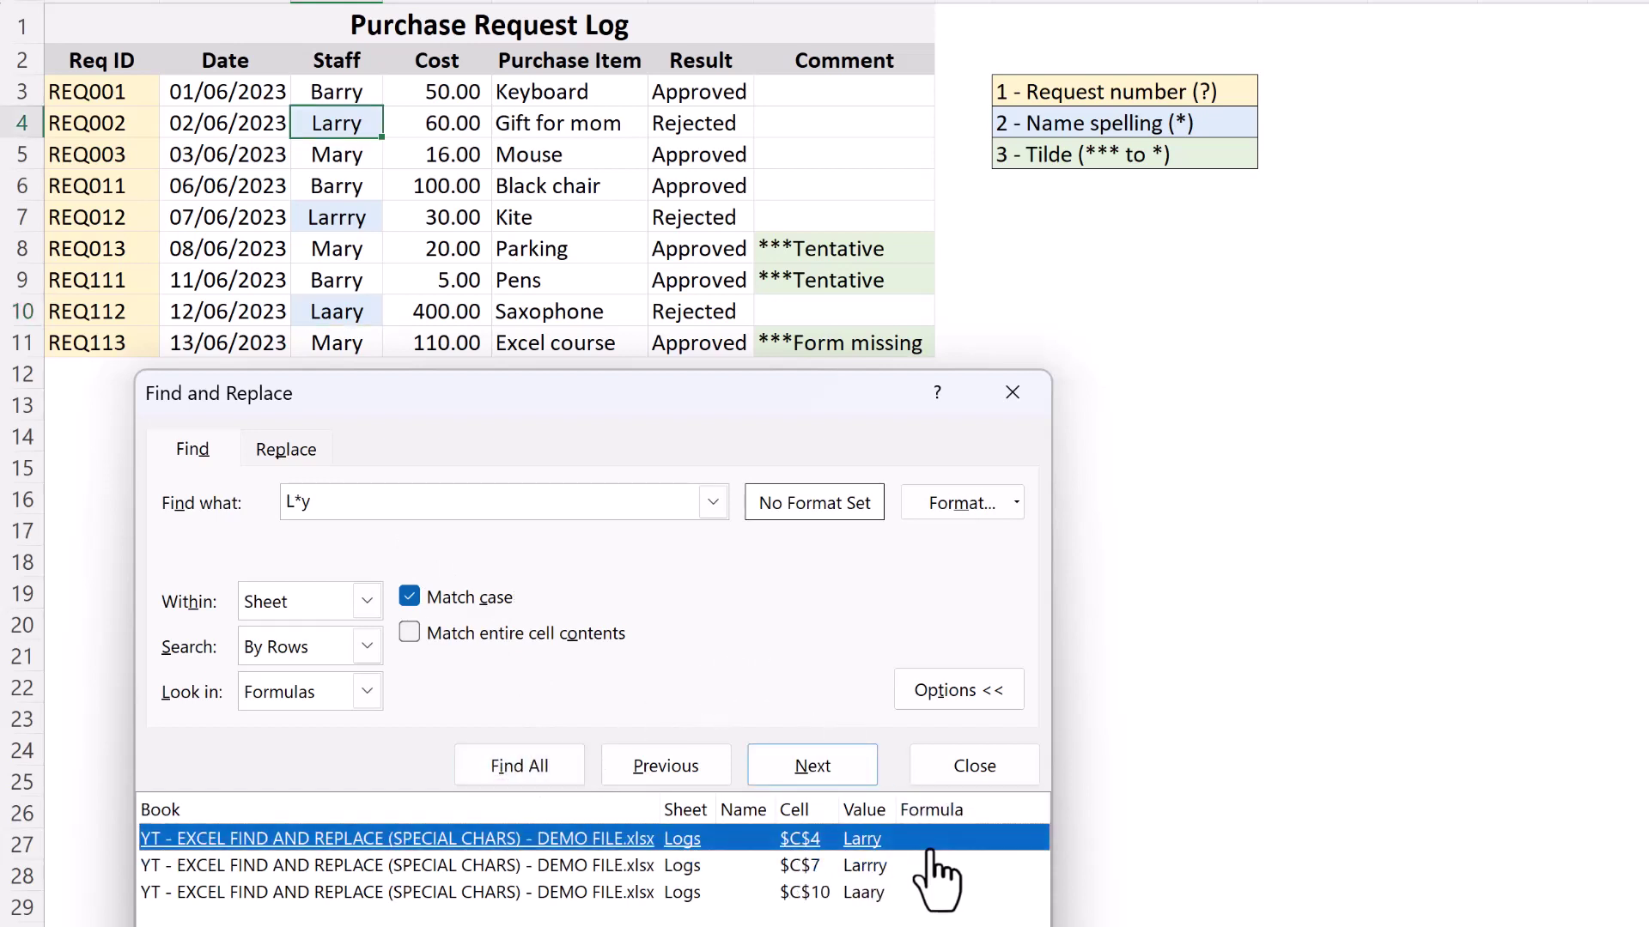
pyautogui.hotkey('ctrl', 'a')
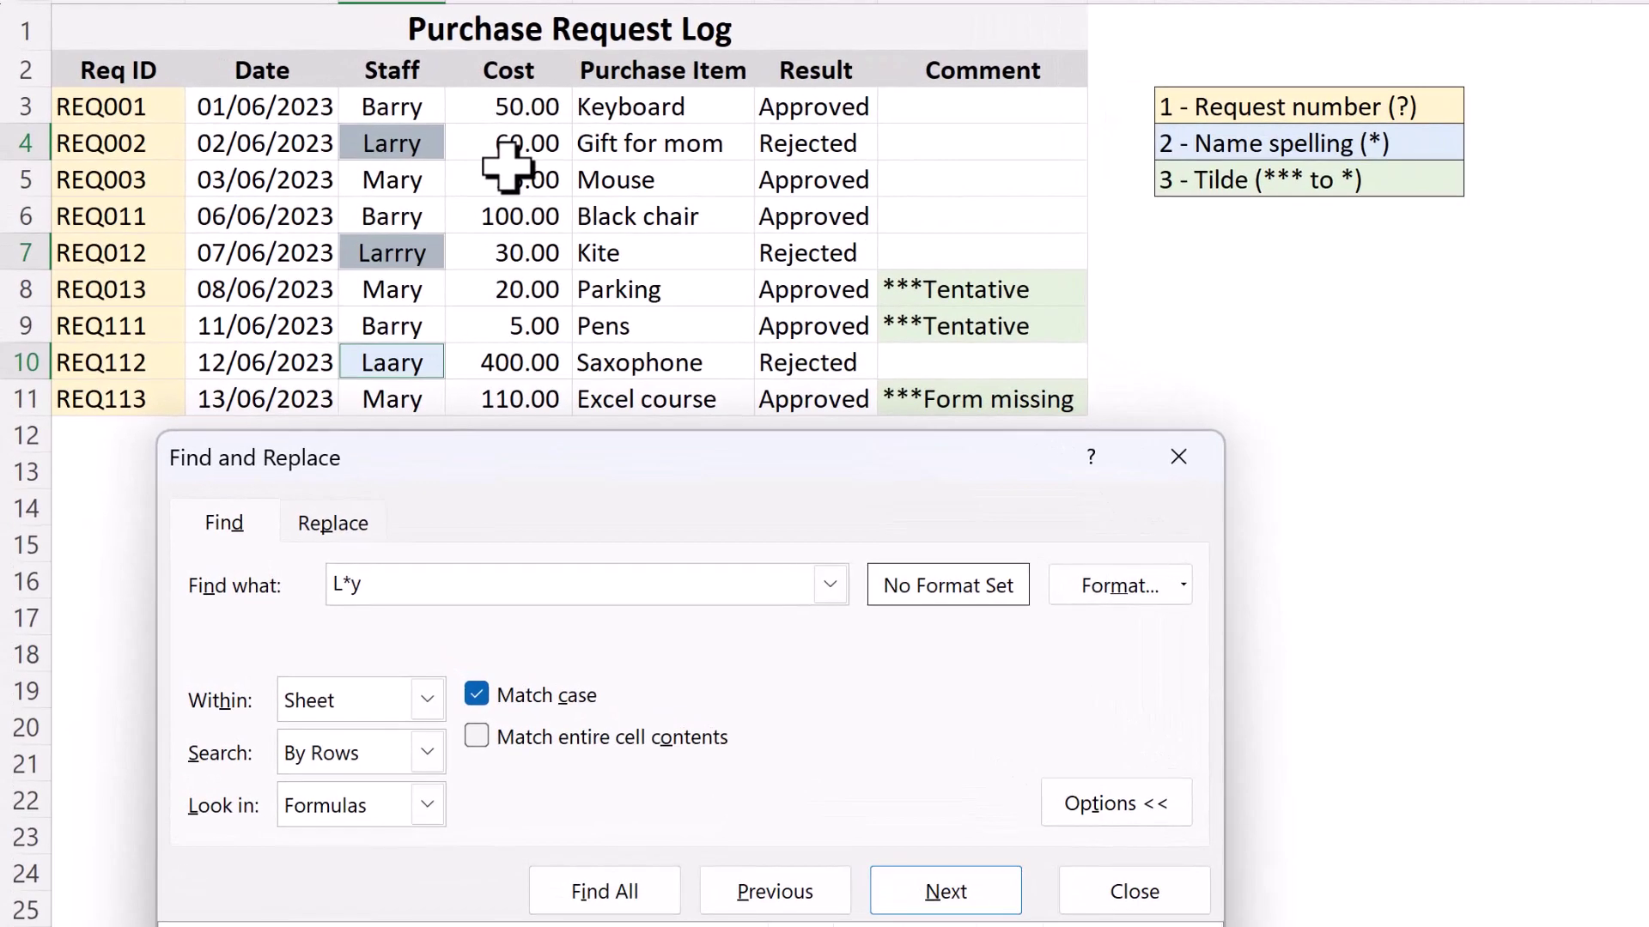
# Step: Replace all three L*y matches with Larry and confirm the replacements
pyautogui.click(335, 525)
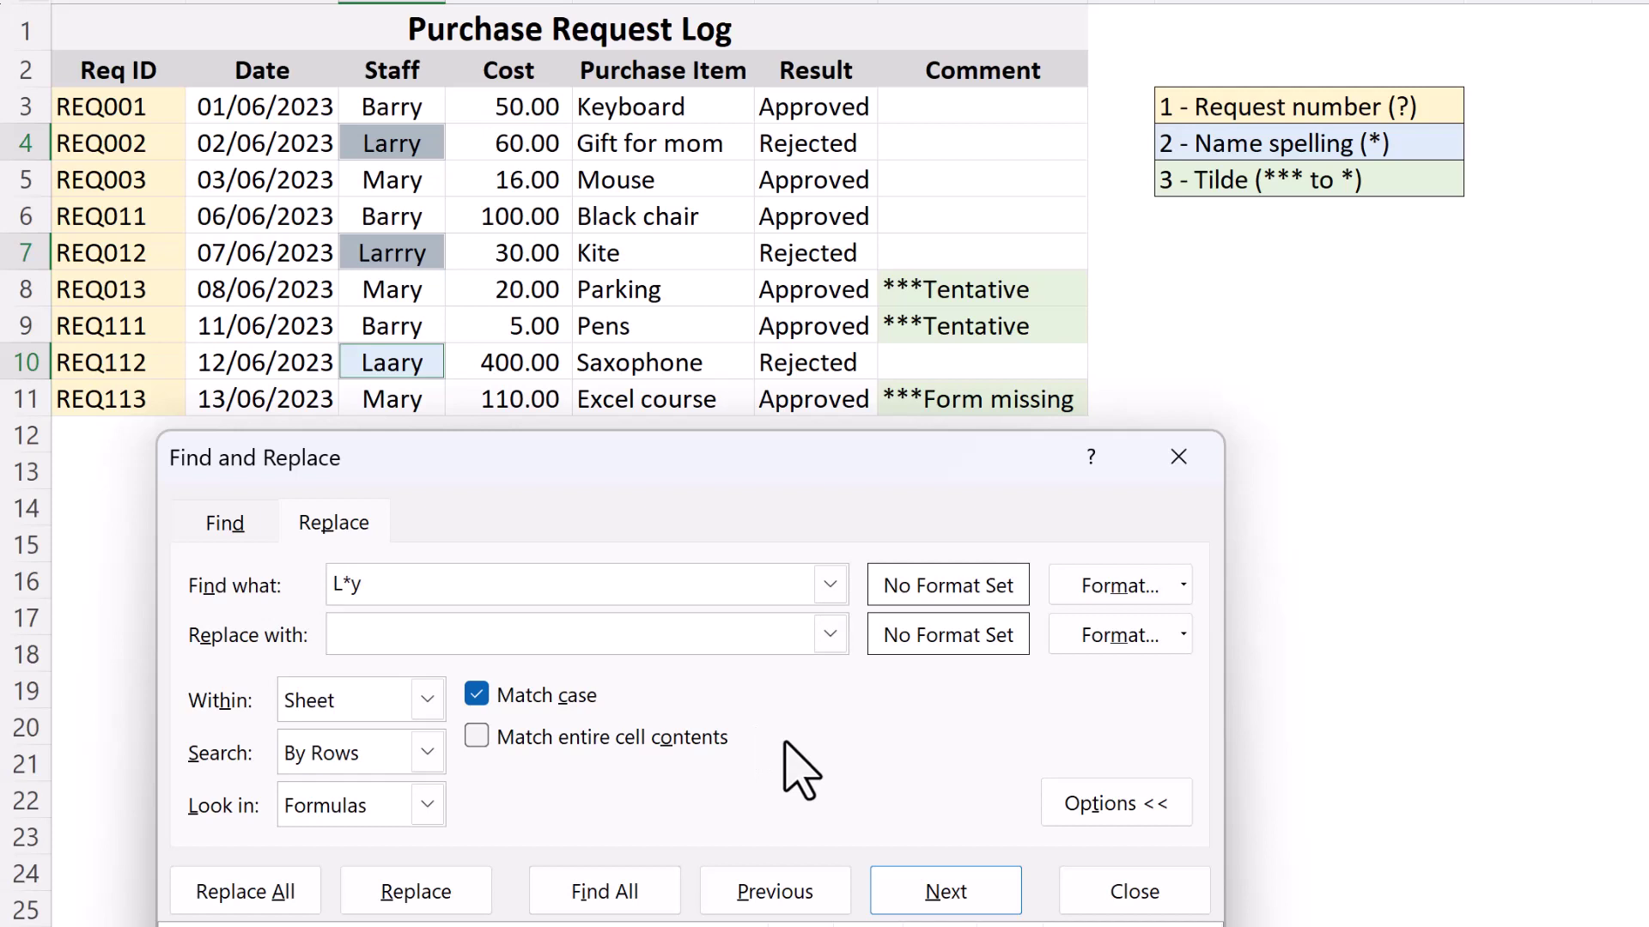
pyautogui.write('Larr')
pyautogui.write('y')
pyautogui.click(225, 898)
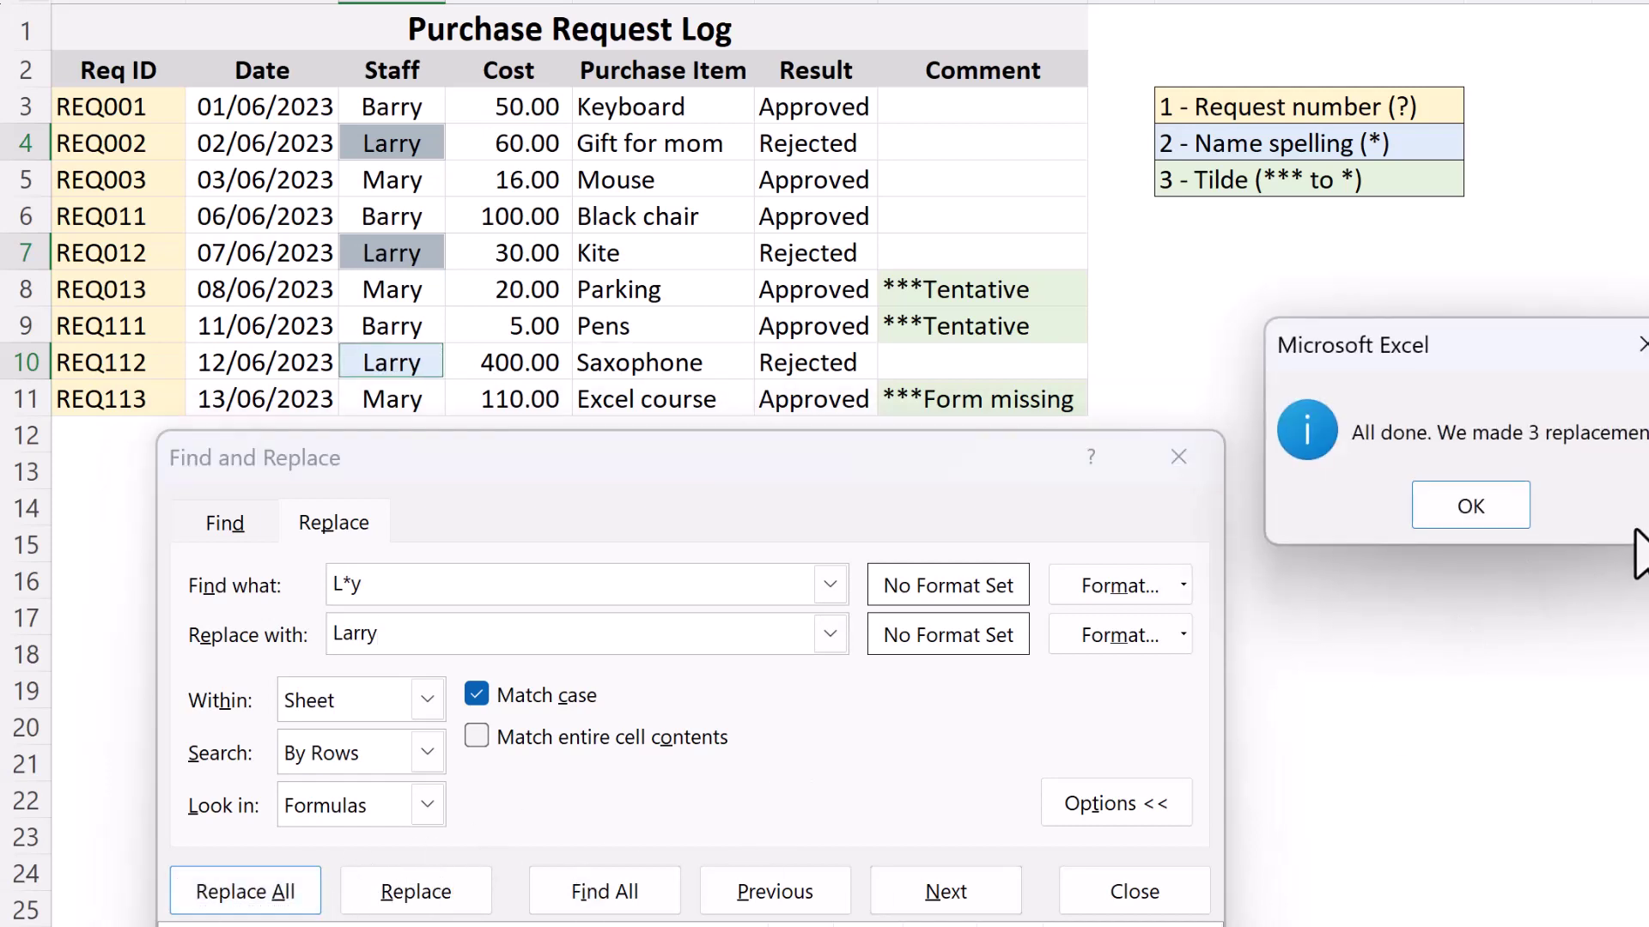
pyautogui.click(1481, 514)
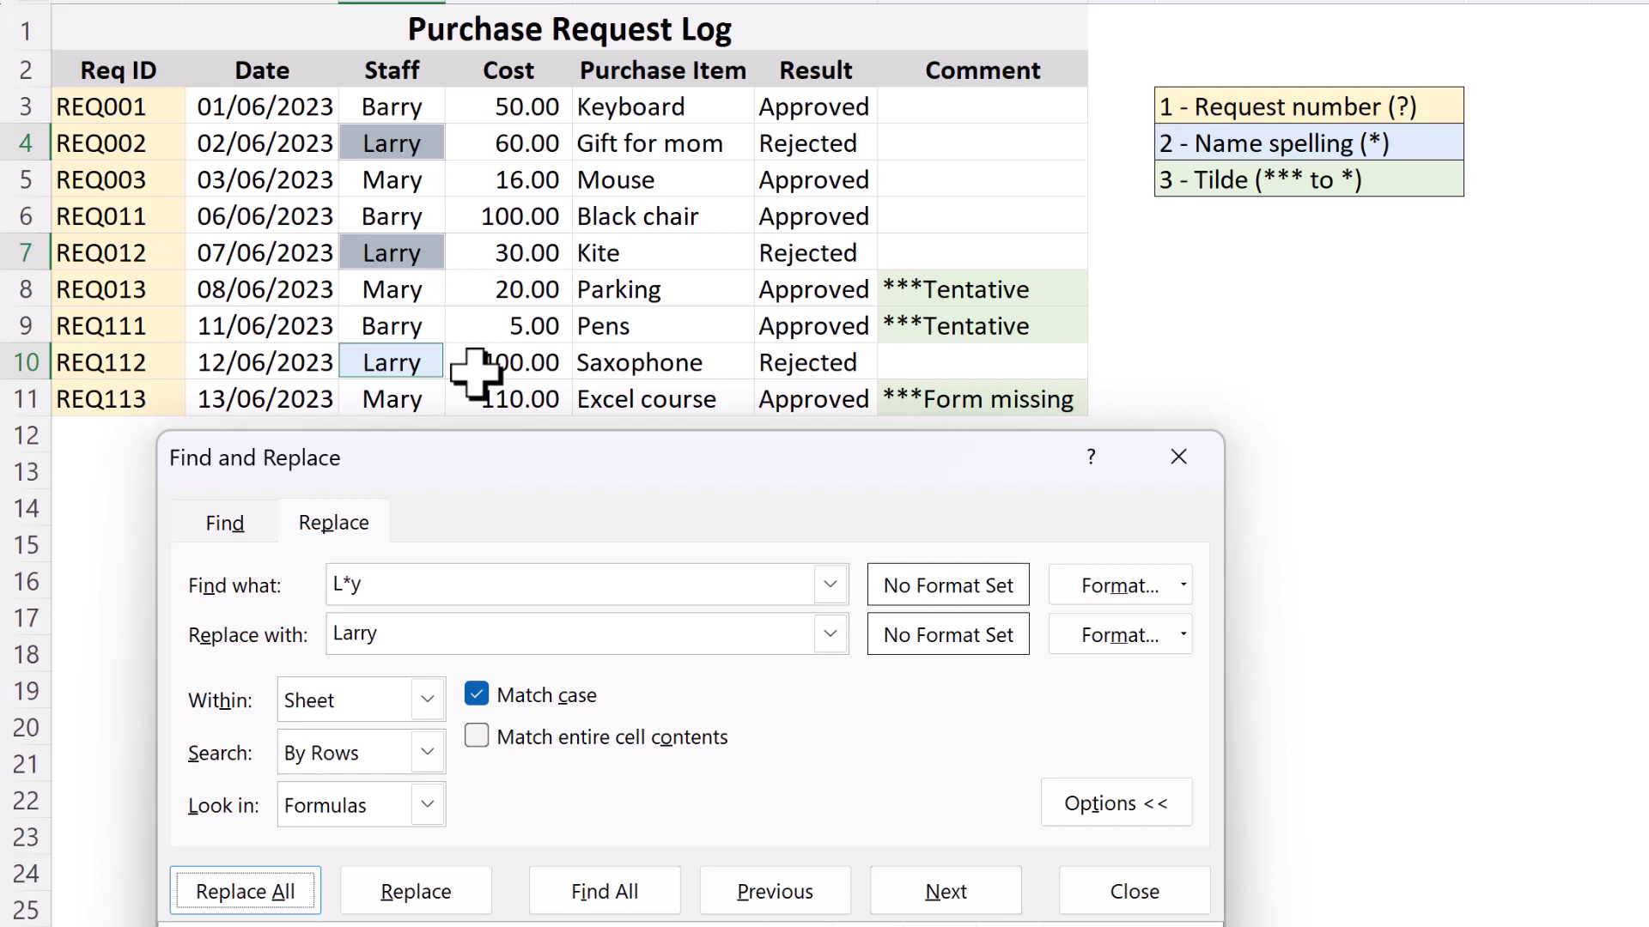
# Step: Turn off Match case and clear the L*y search and Larry replacement terms
pyautogui.click(477, 694)
pyautogui.moveTo(386, 587); pyautogui.dragTo(173, 584)
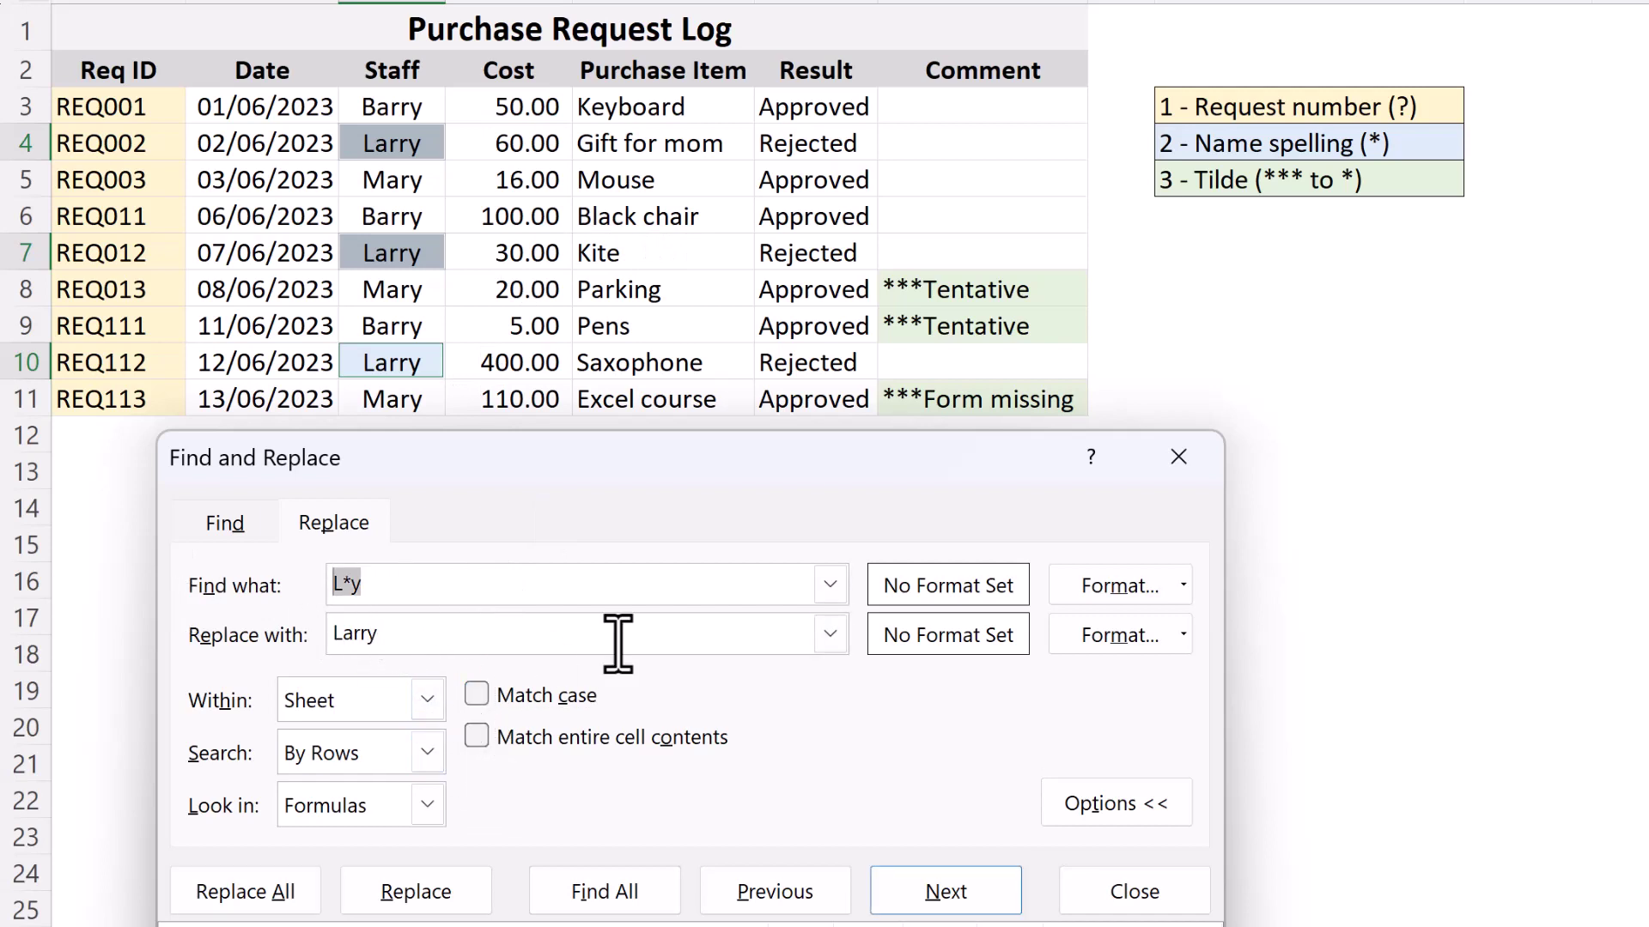
pyautogui.press('BackSpace')
pyautogui.moveTo(442, 632); pyautogui.dragTo(211, 634)
pyautogui.press('BackSpace')
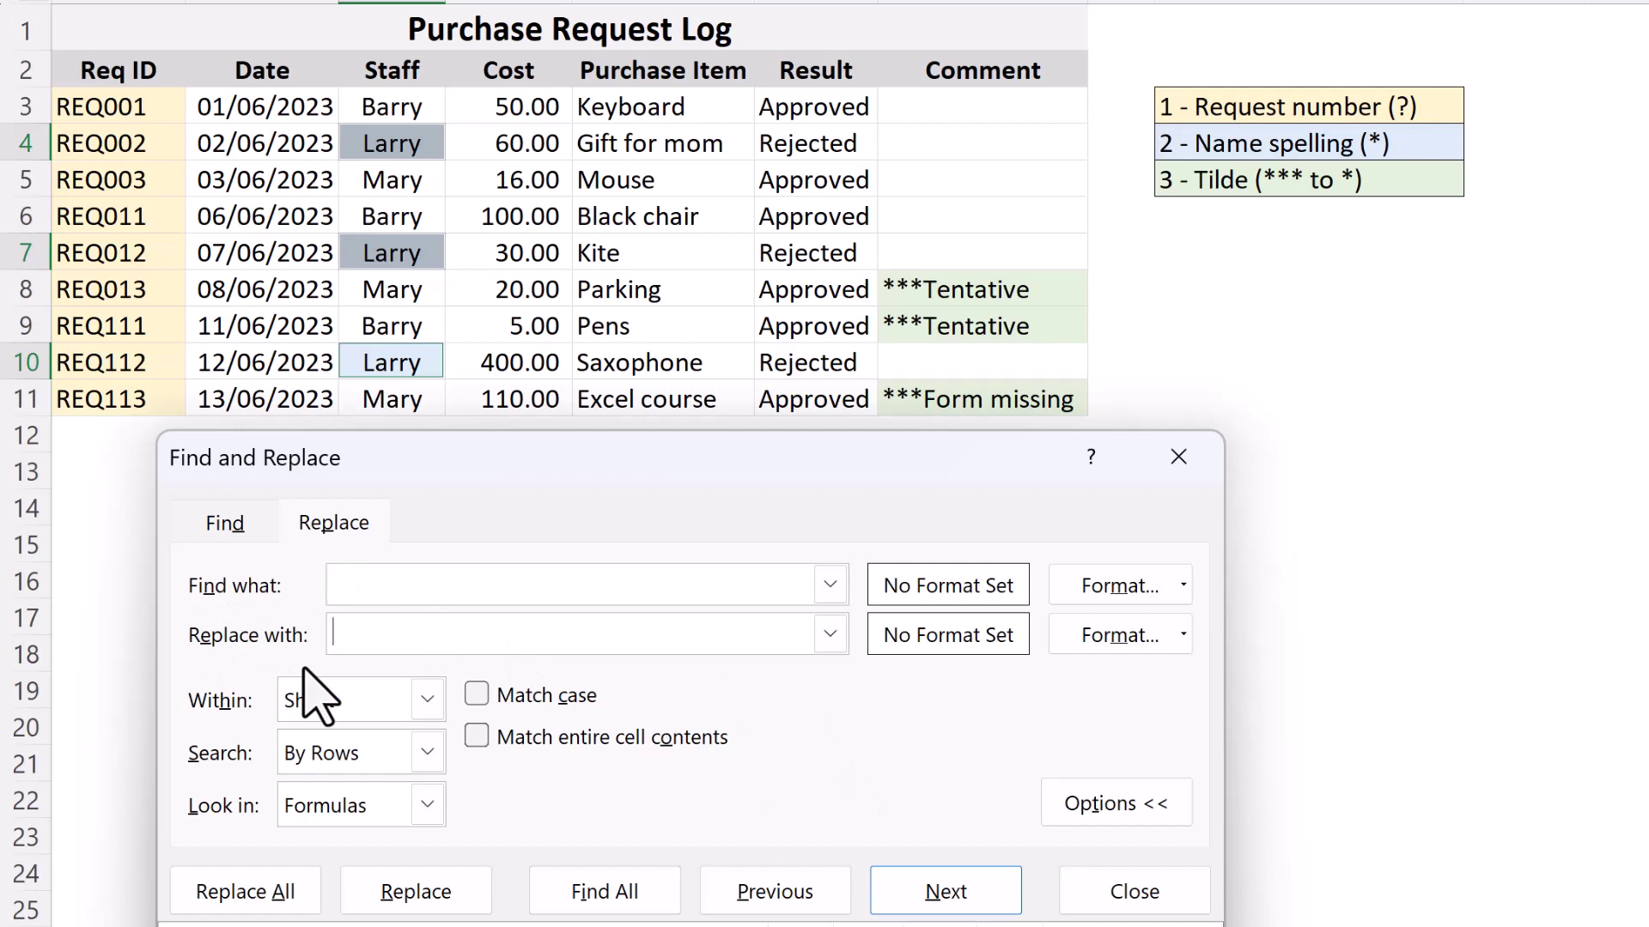
# Step: Review the *** comments in G8, G9 and G11 and the legend's tilde note
pyautogui.click(999, 298)
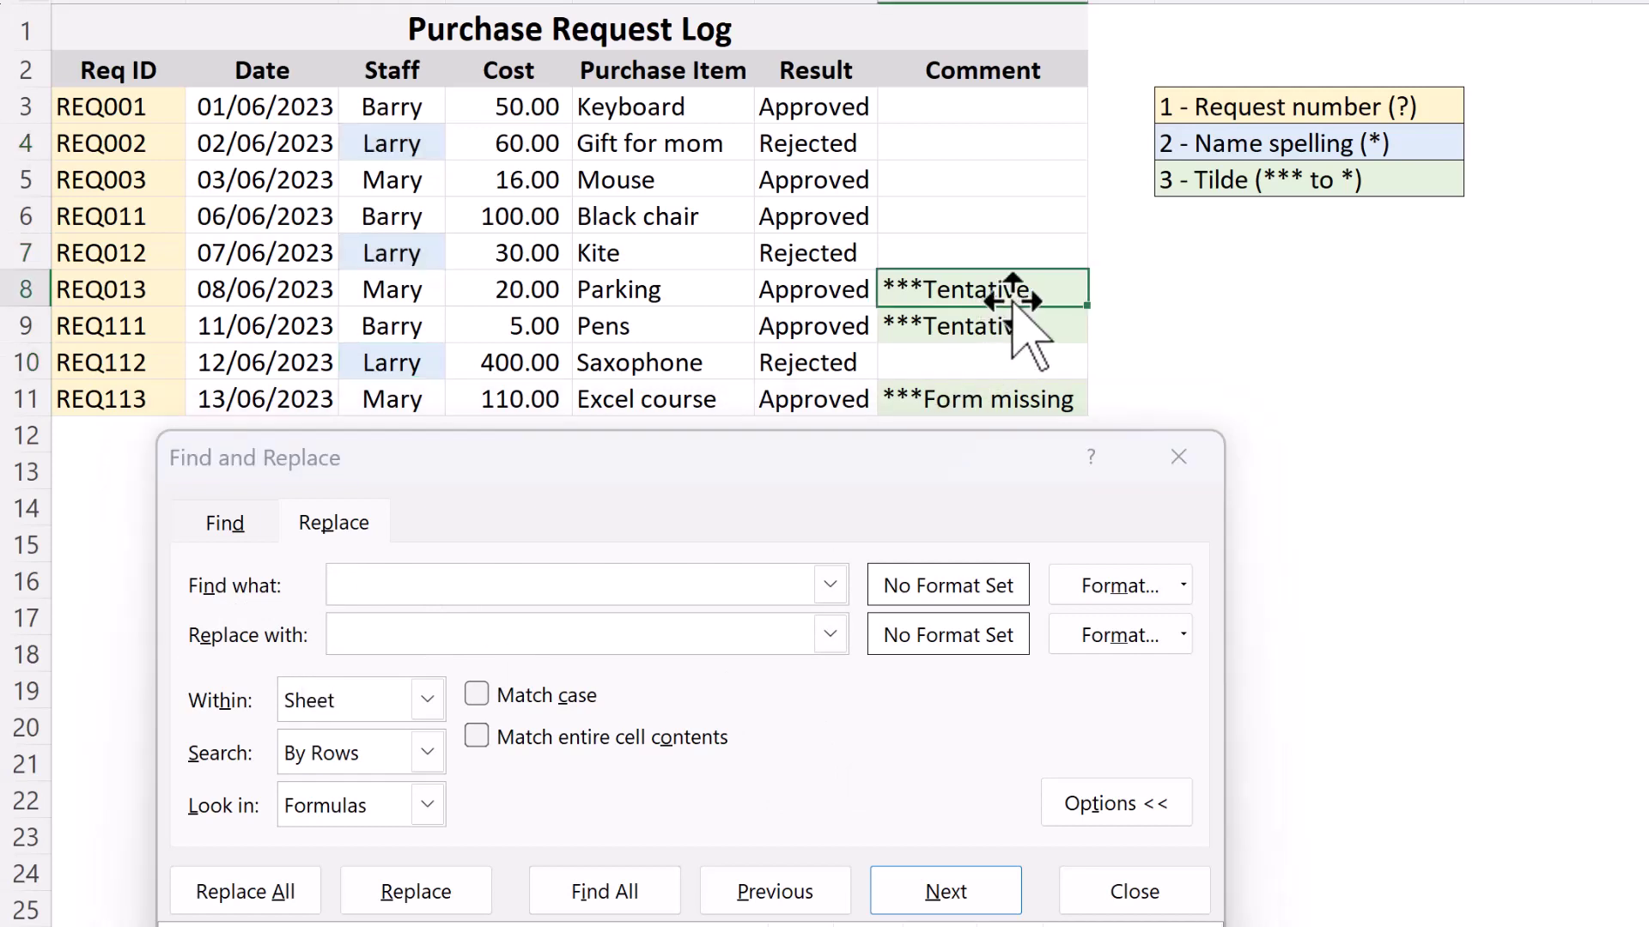
pyautogui.click(1014, 325)
pyautogui.click(1035, 402)
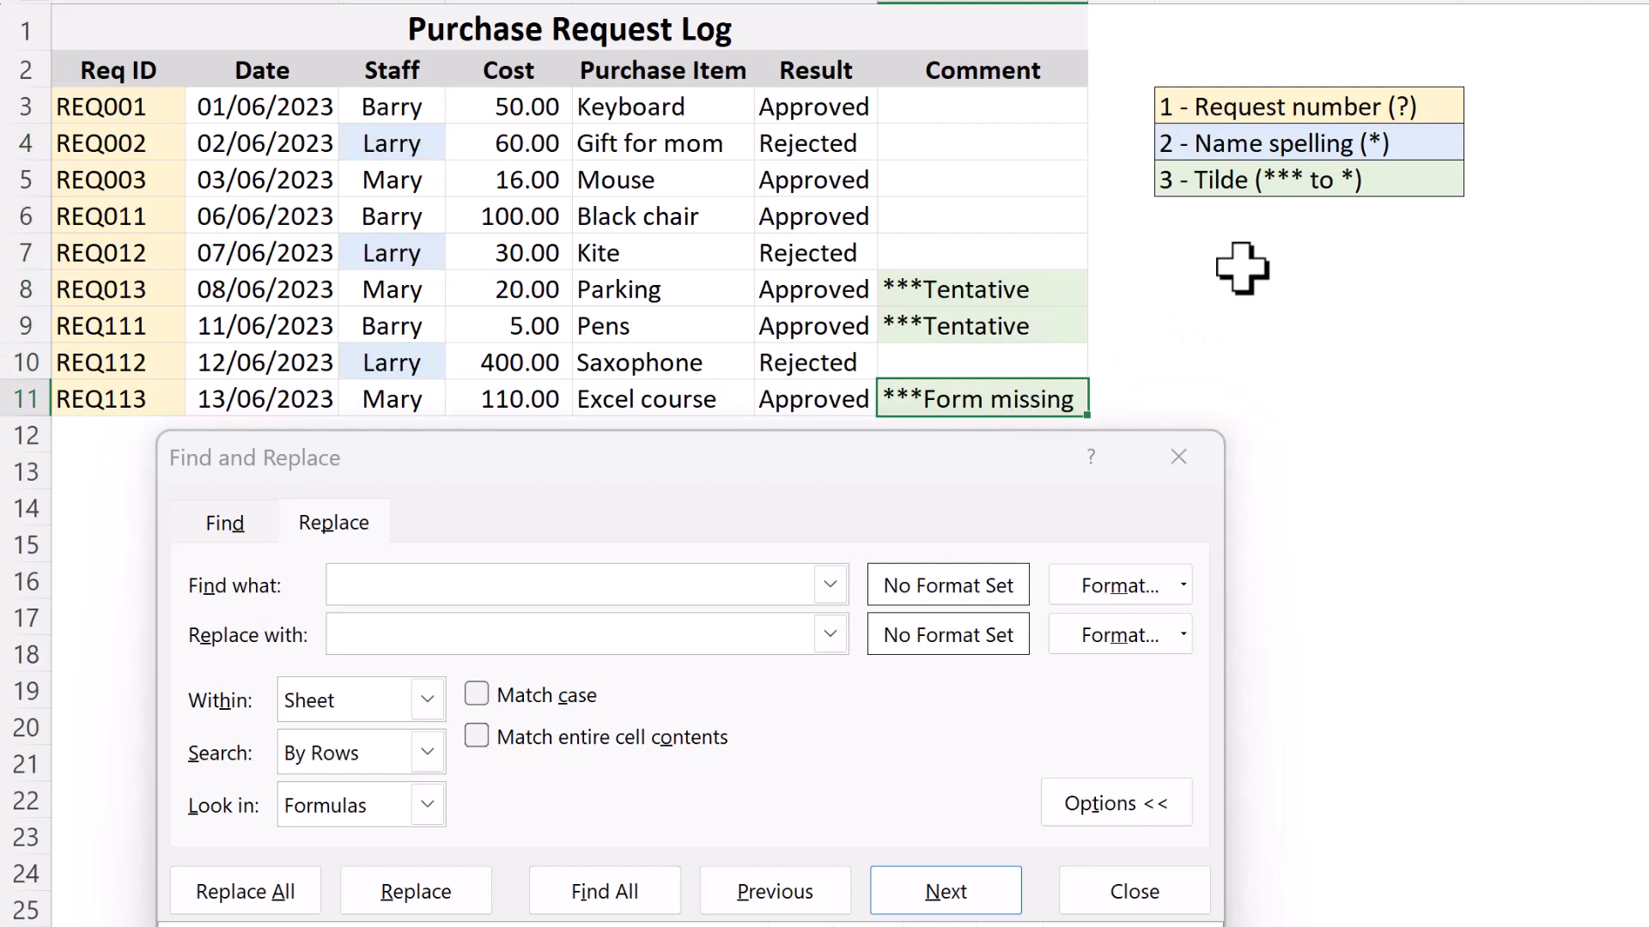
pyautogui.click(1318, 185)
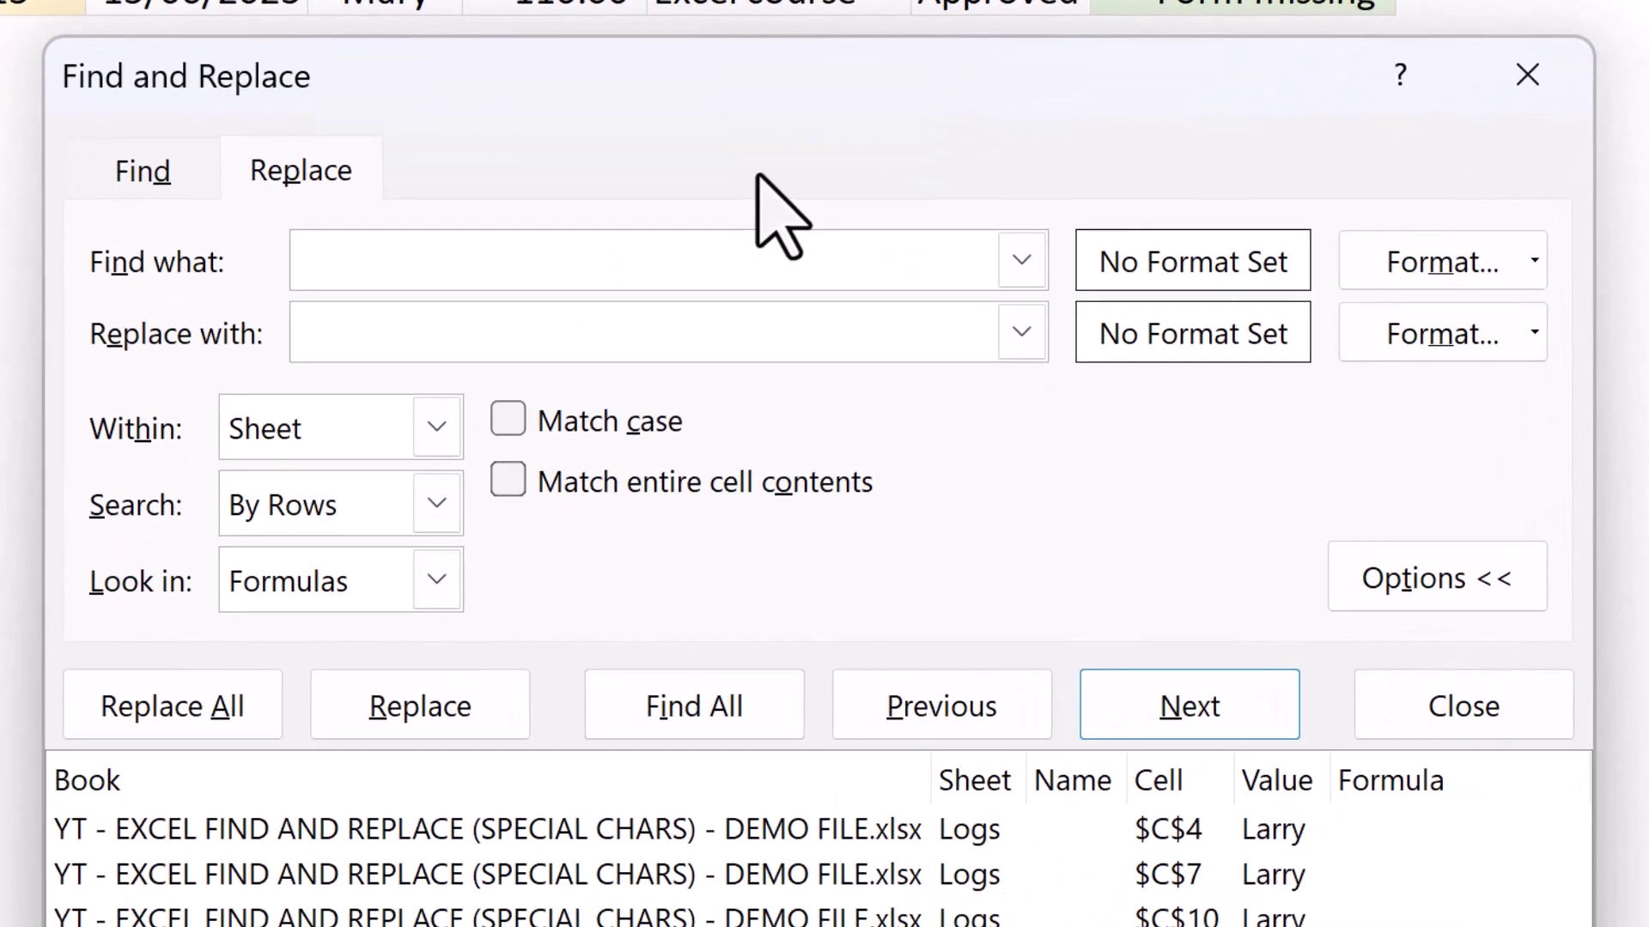
# Step: Set the search to the tilde-escaped ~*~*~* with a single * as replacement
pyautogui.write('~')
pyautogui.write('*')
pyautogui.write('~*')
pyautogui.write('~*')
pyautogui.click(747, 326)
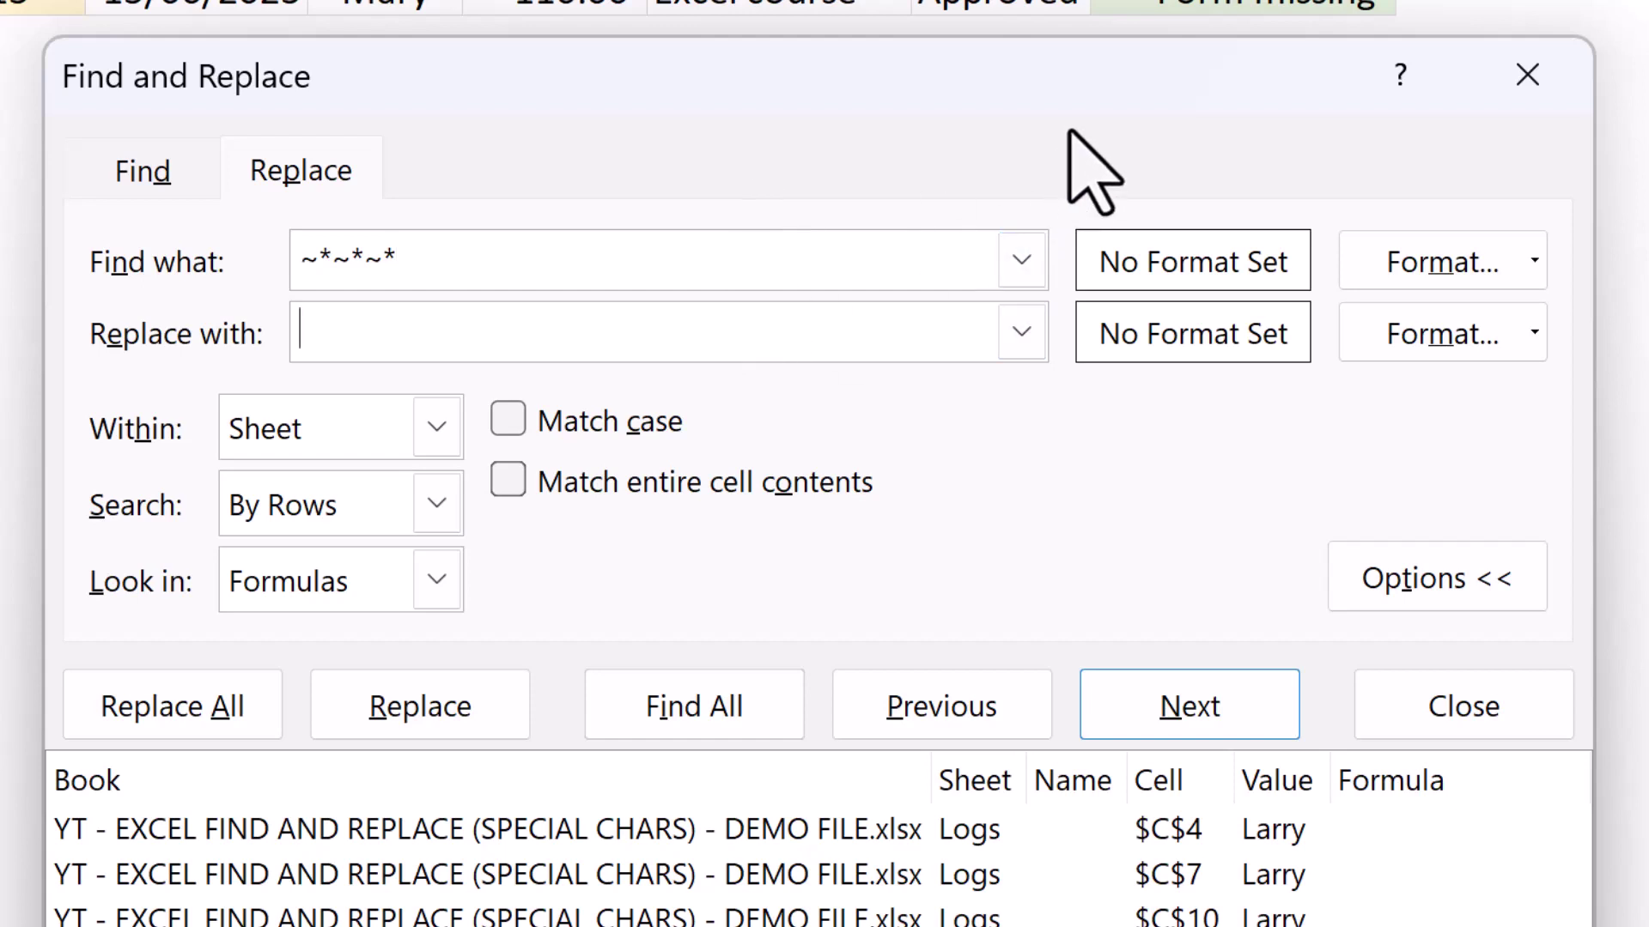
pyautogui.write('*')
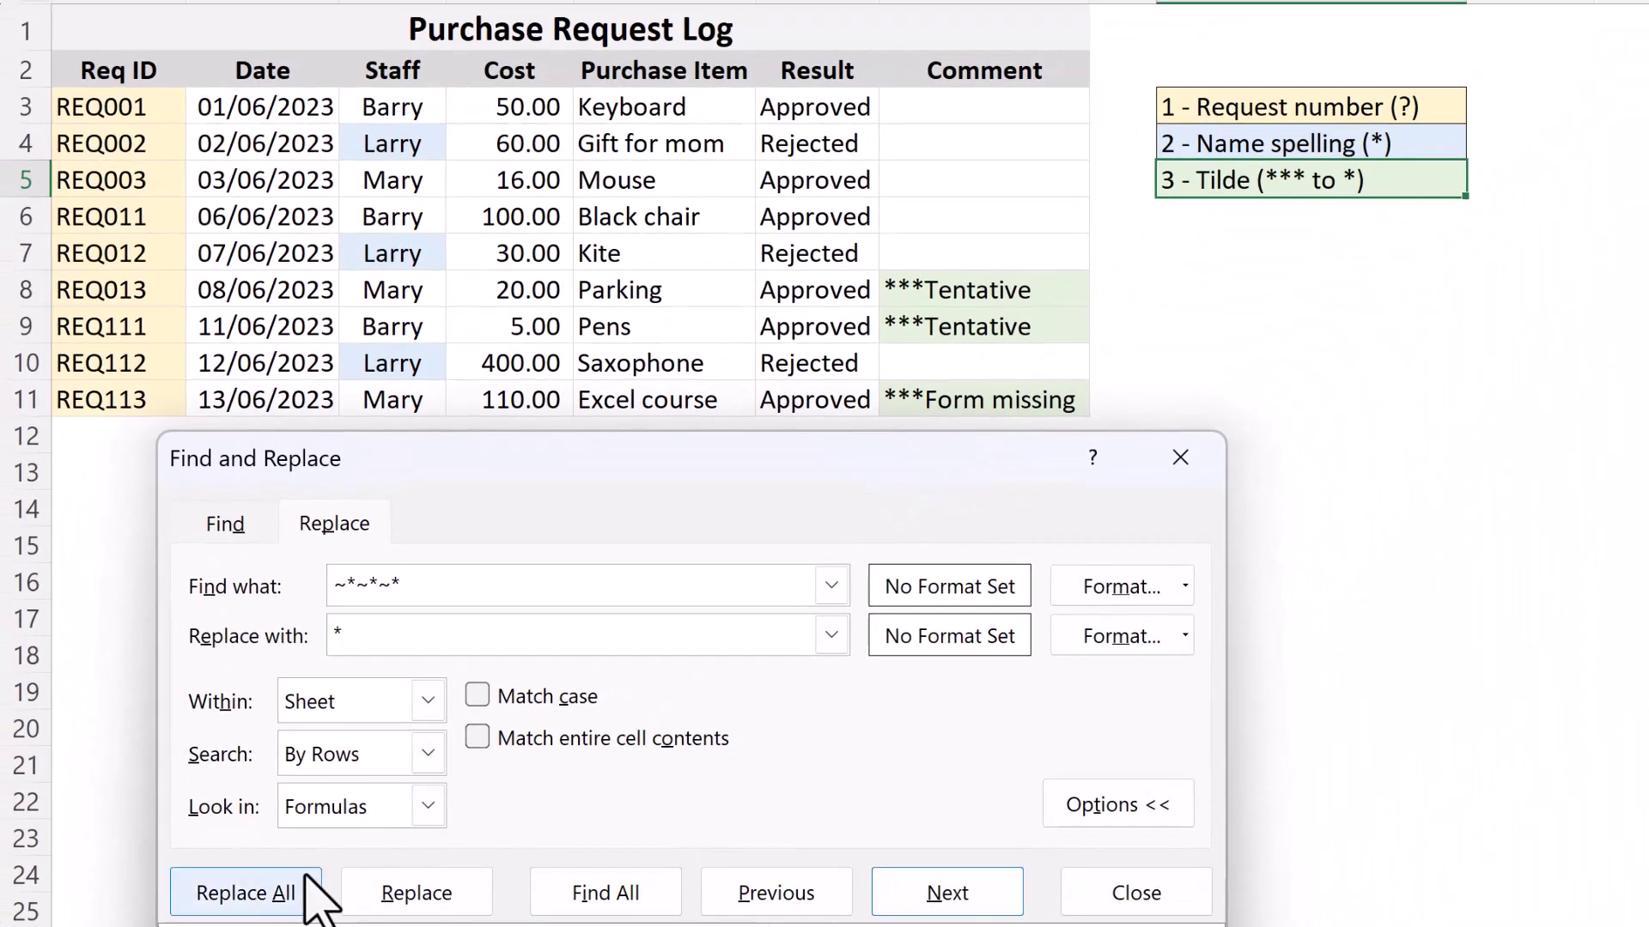
# Step: Replace all four literal *** prefixes with a single * and acknowledge the result
pyautogui.click(314, 889)
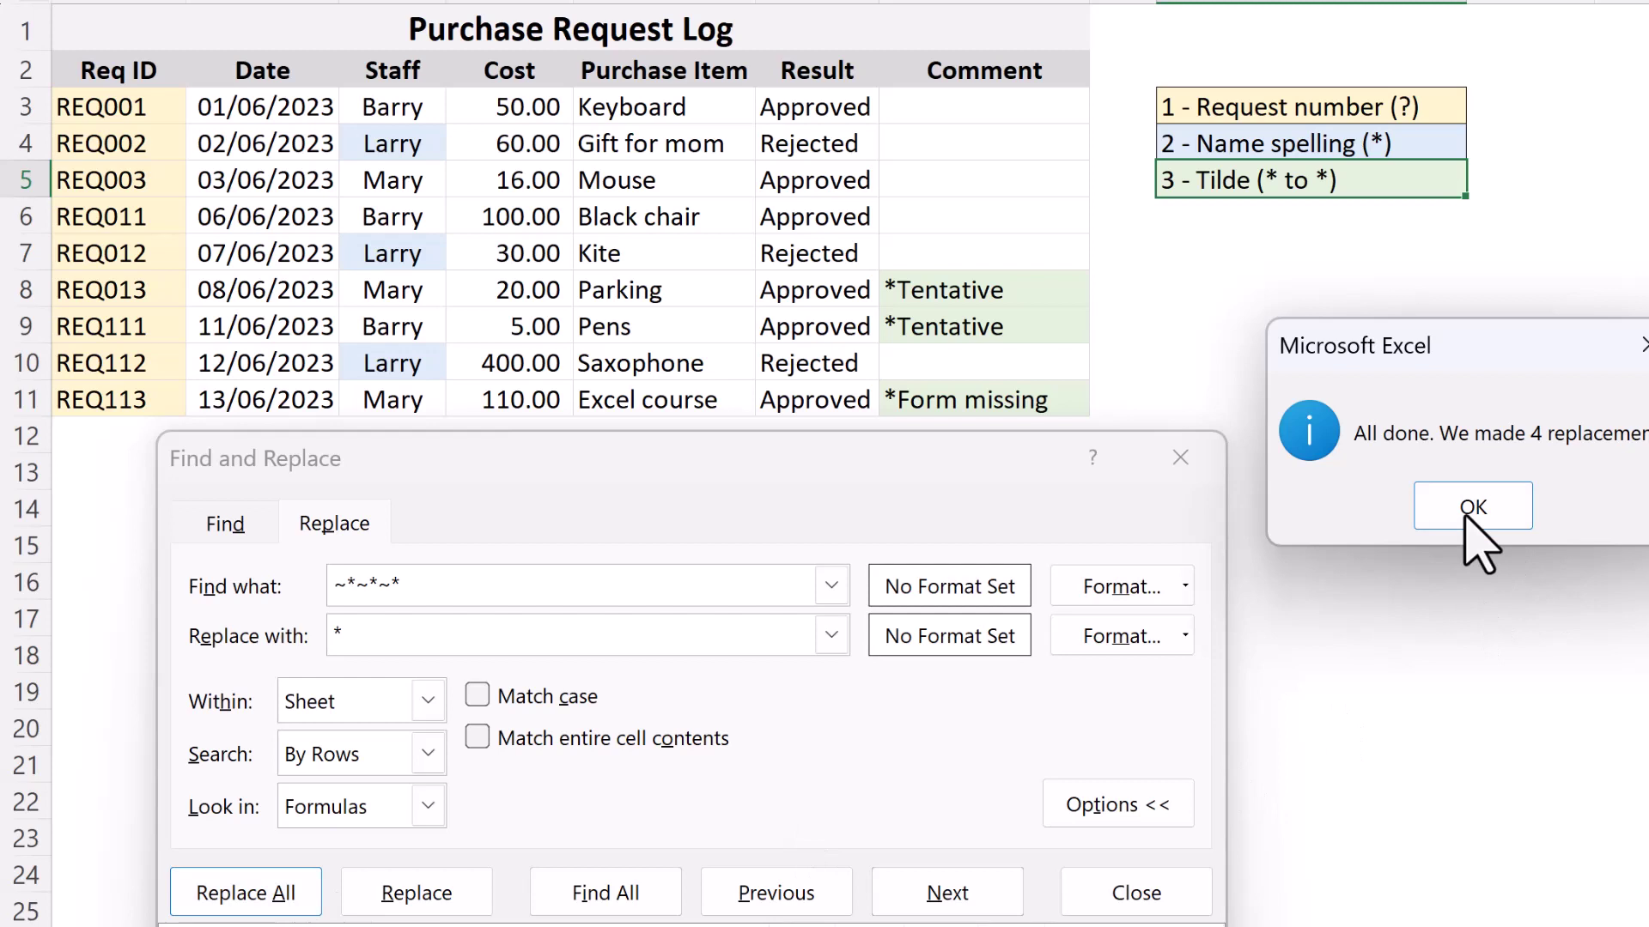
pyautogui.click(1468, 514)
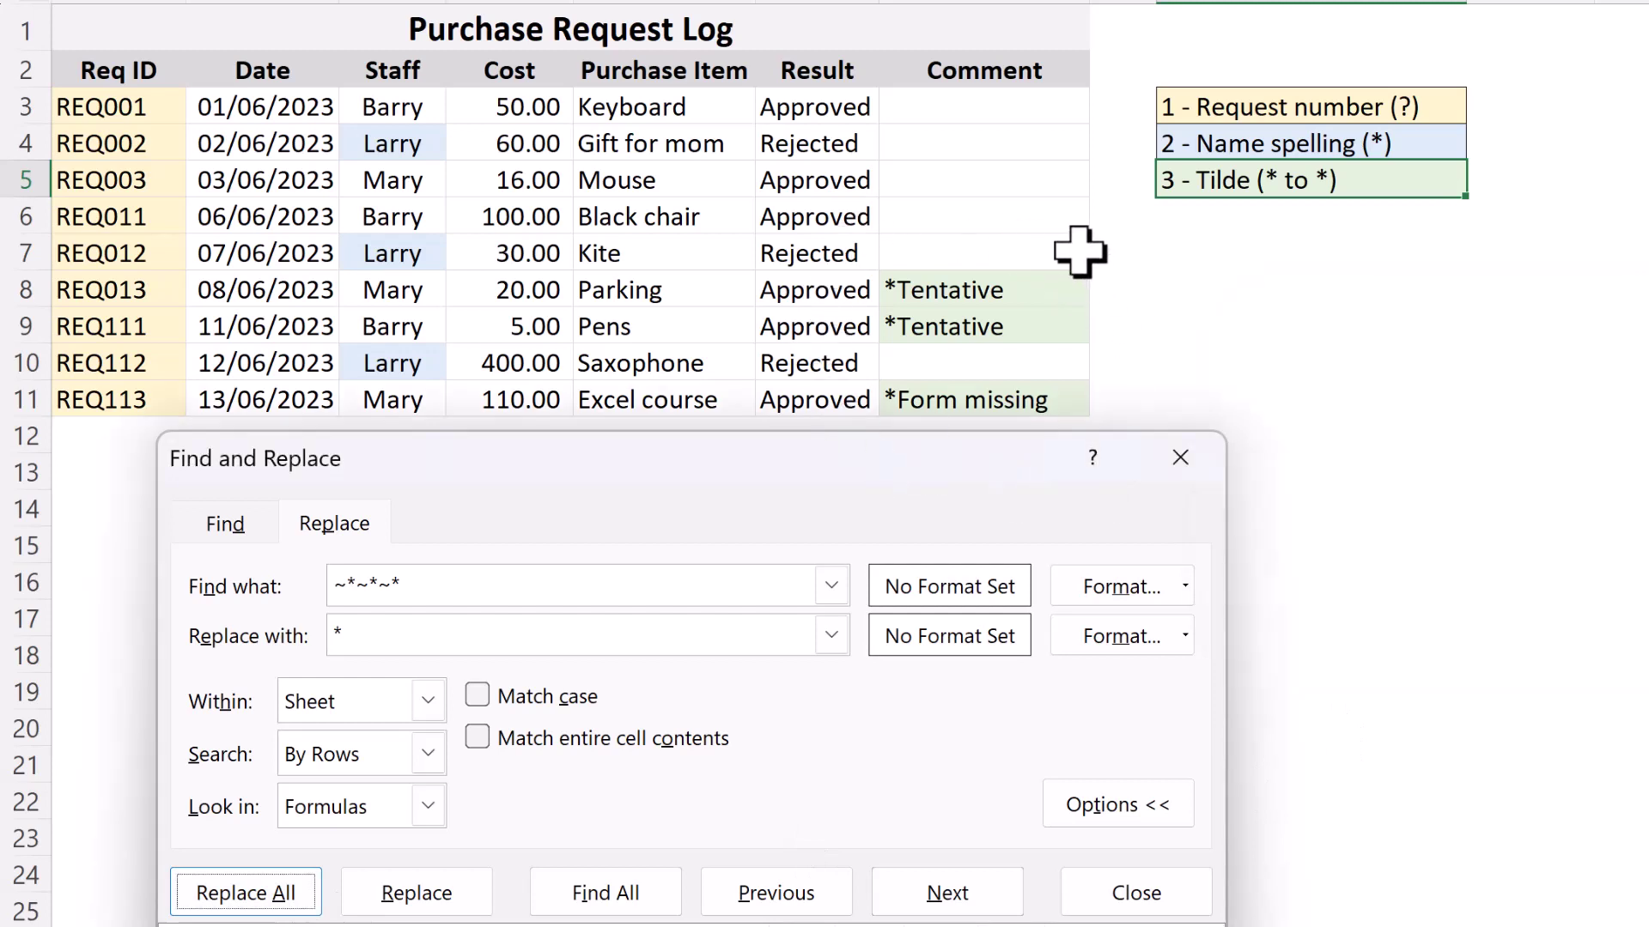